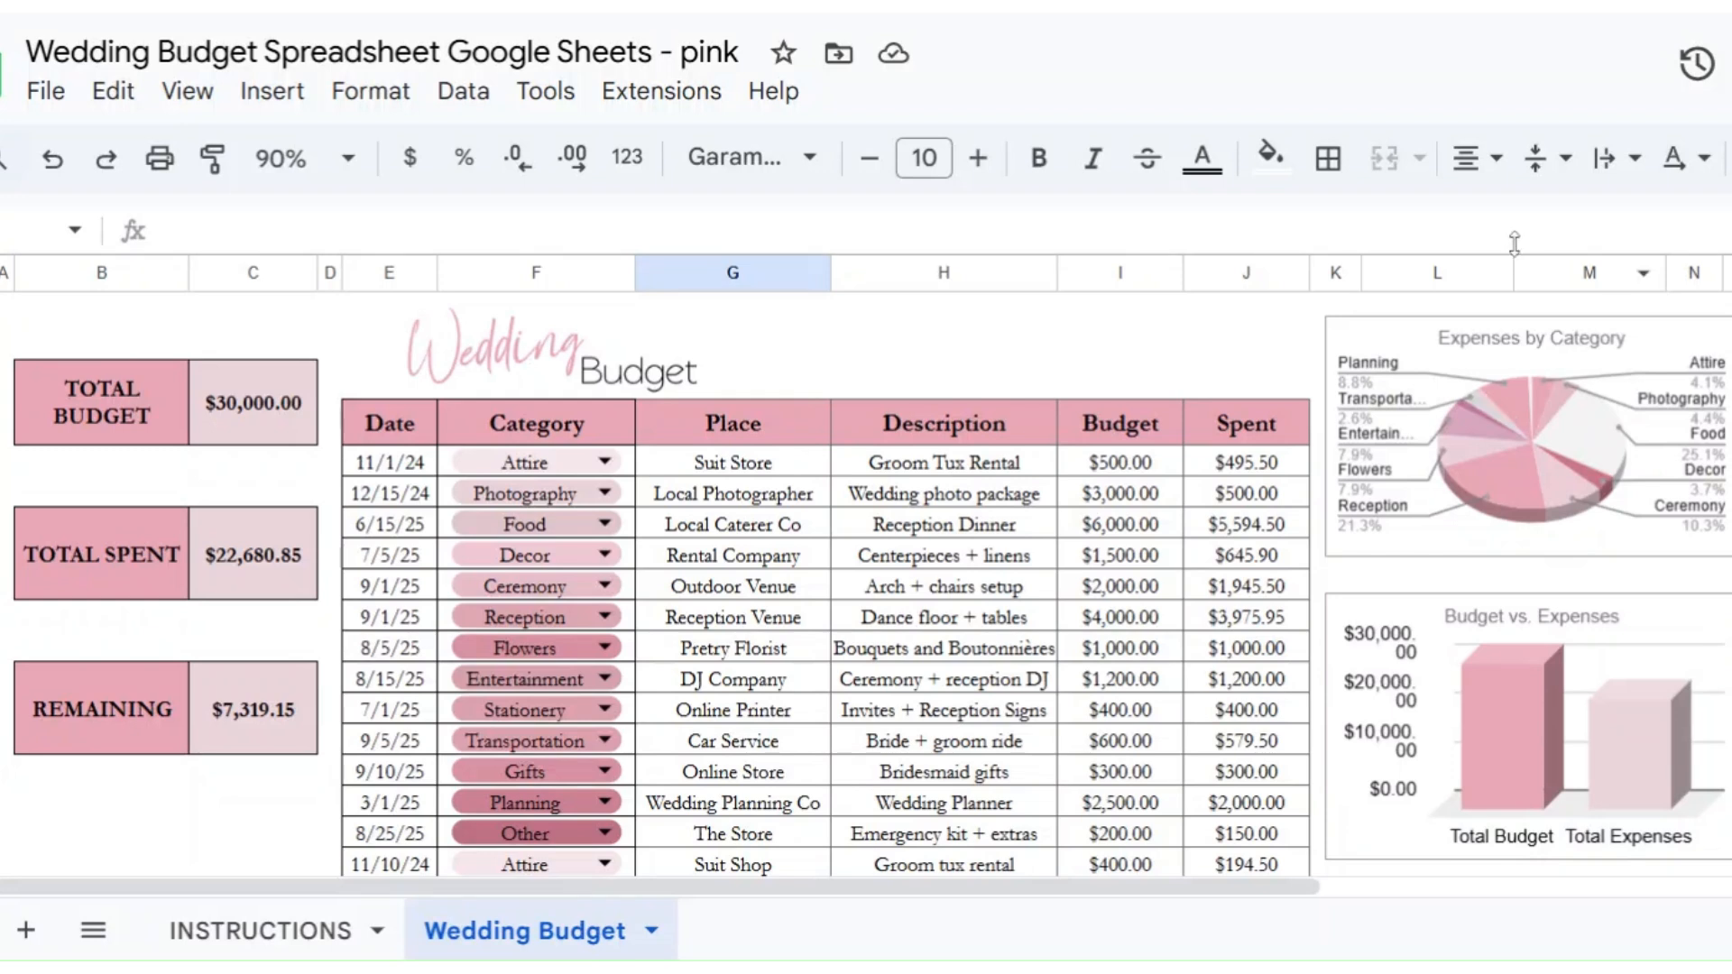
Step: Clear the first two expense rows, the 11/1/24 Attire entry and the 12/15/24 Photography entry
left_click_drag(391, 505, 1200, 496)
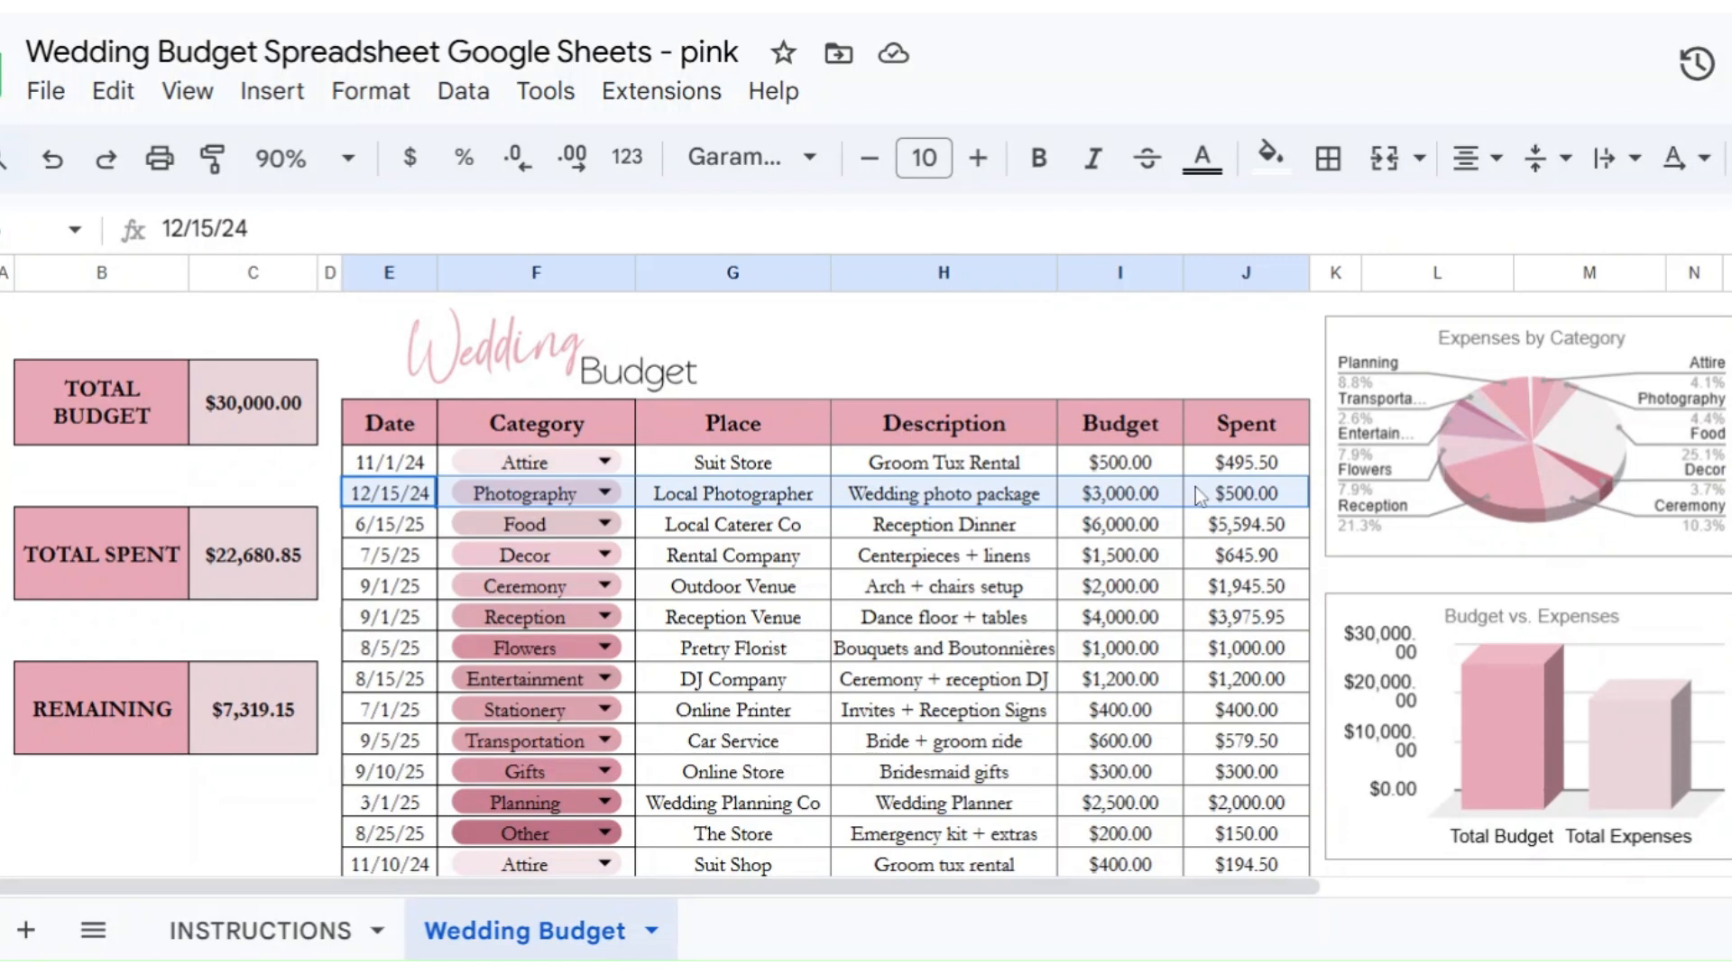
key("Delete")
left_click_drag(363, 463, 1245, 462)
key("Delete")
Step: Clear the Total Budget amount and enter 30000 as the total budget
left_click(262, 406)
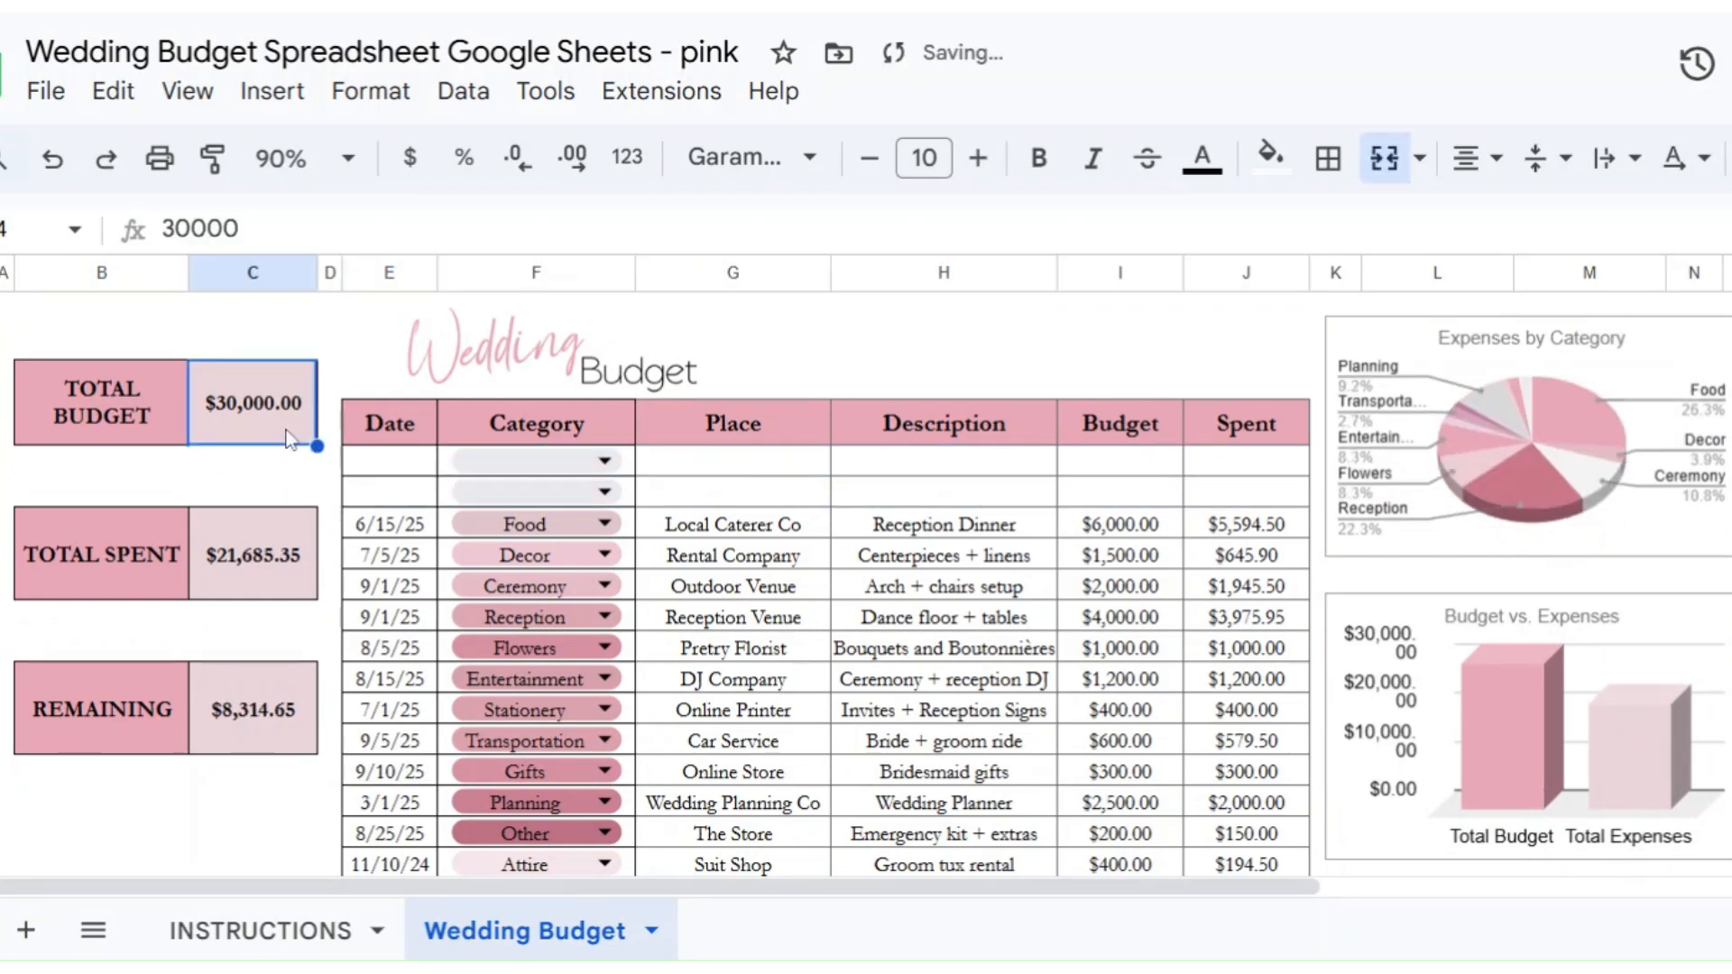
key("Delete")
left_click(790, 654)
left_click(256, 425)
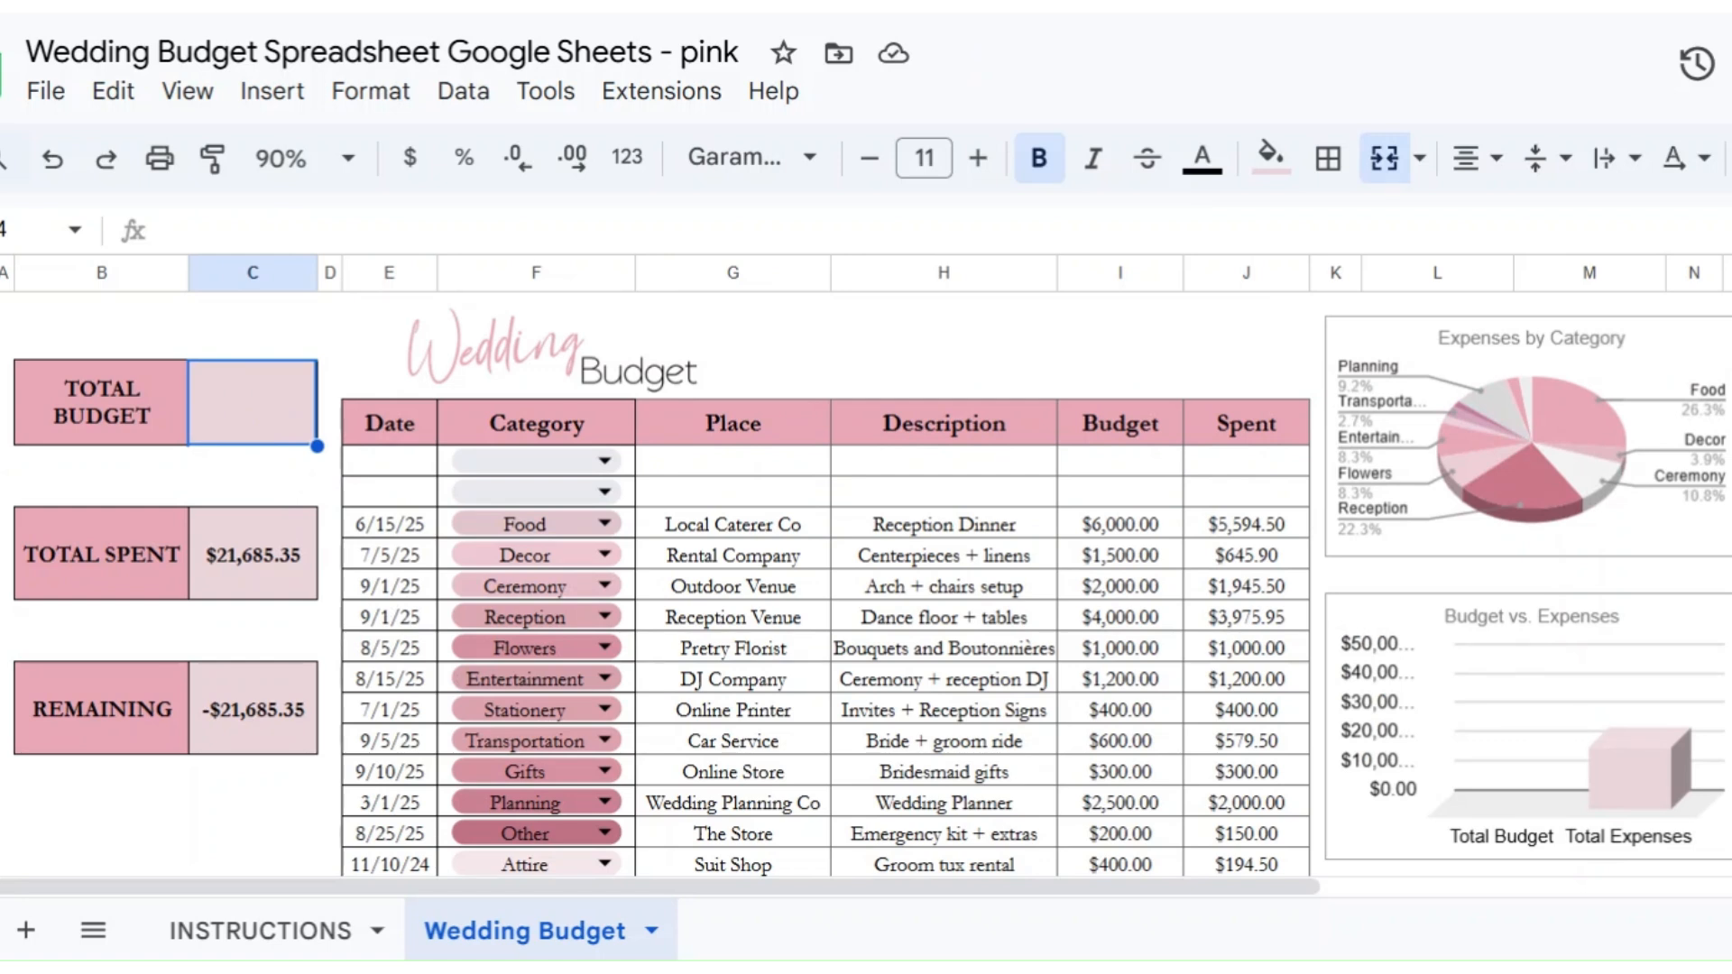
type("30000")
key("Return")
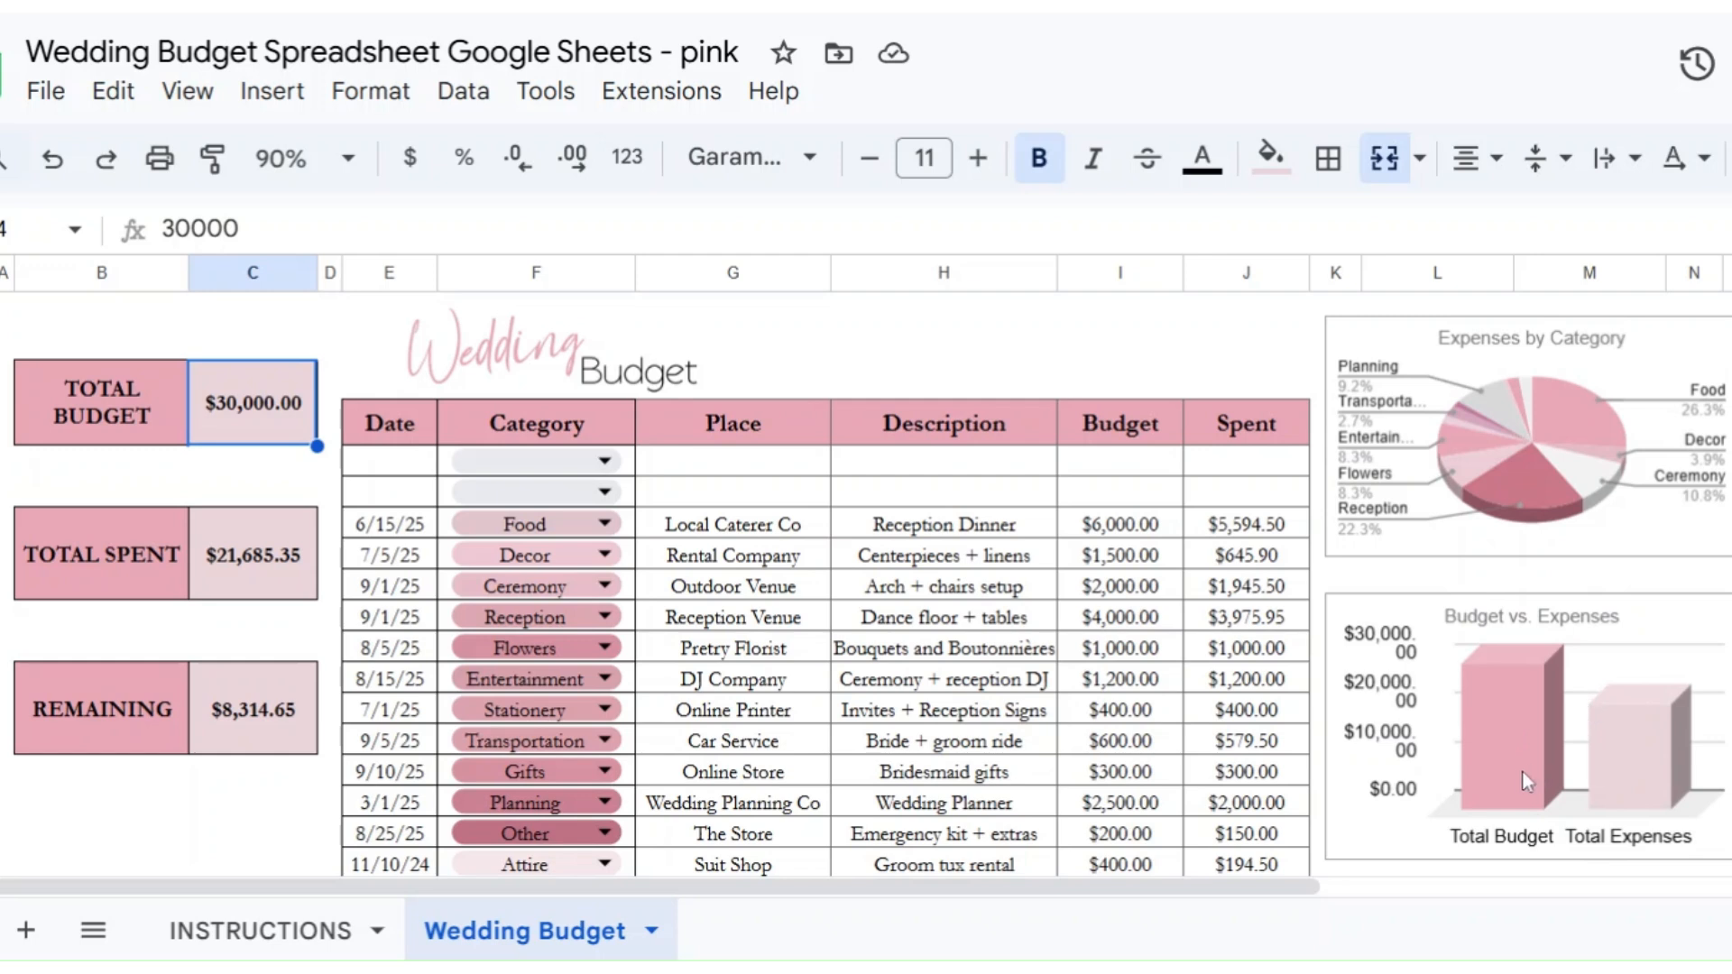
Step: Examine the bars of the Budget vs. Expenses chart and the slices of the Expenses by Category pie chart
left_click(1507, 741)
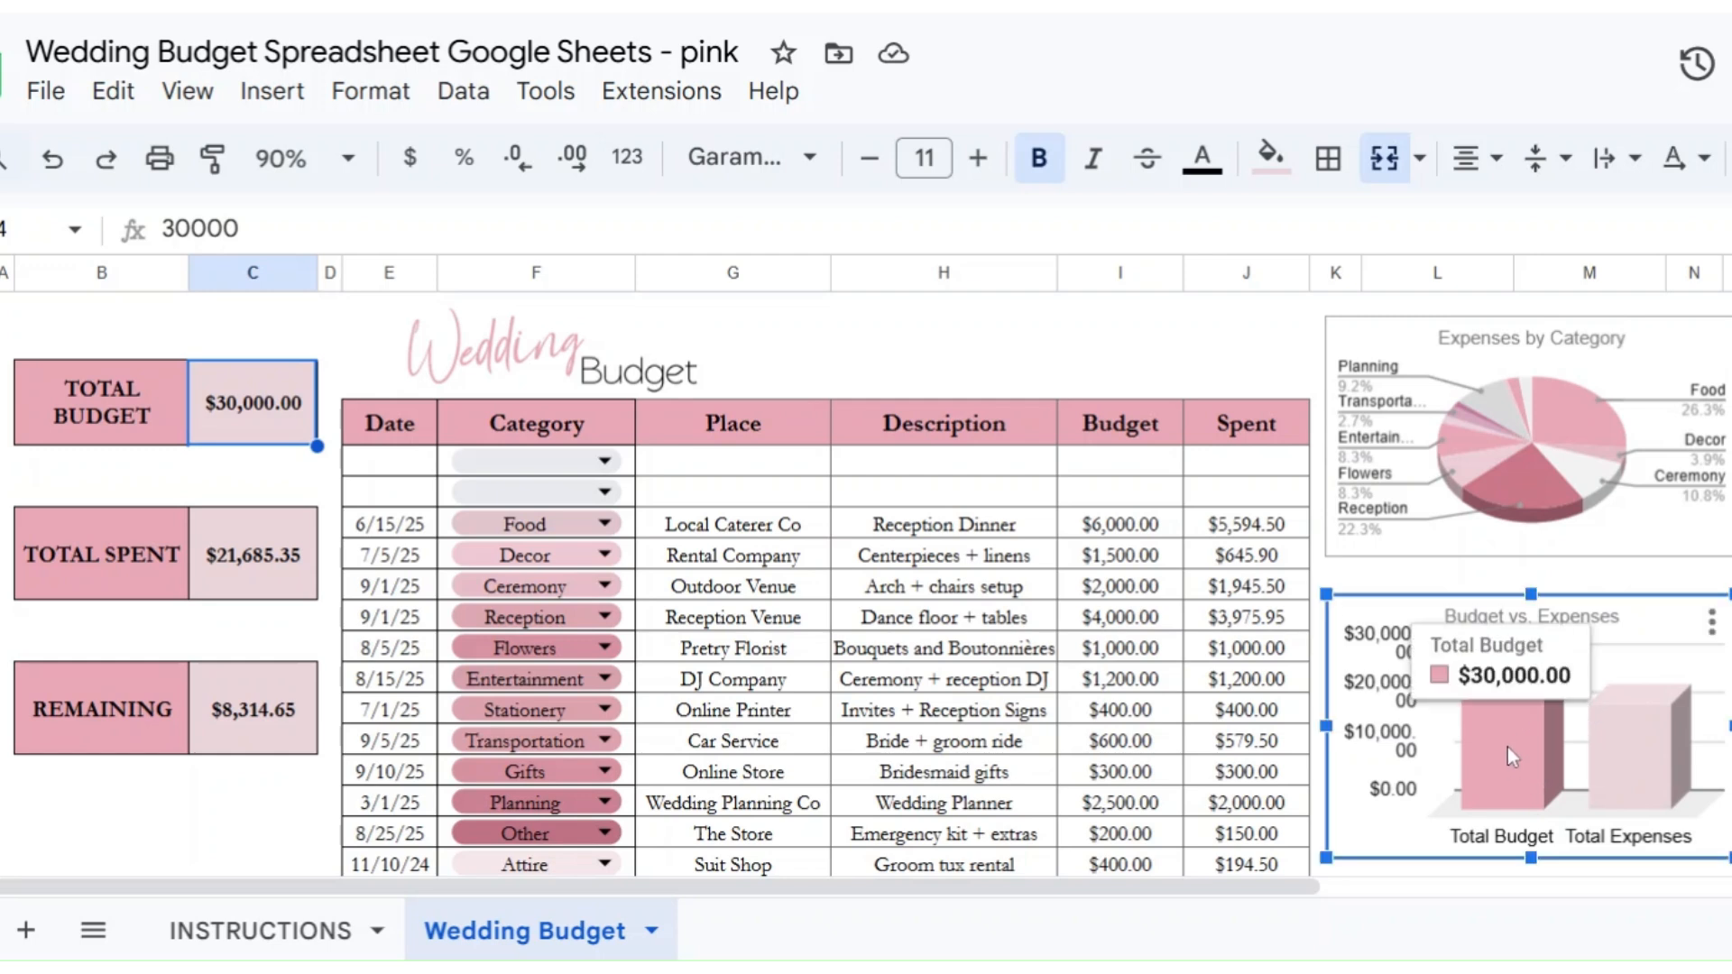
left_click(1647, 750)
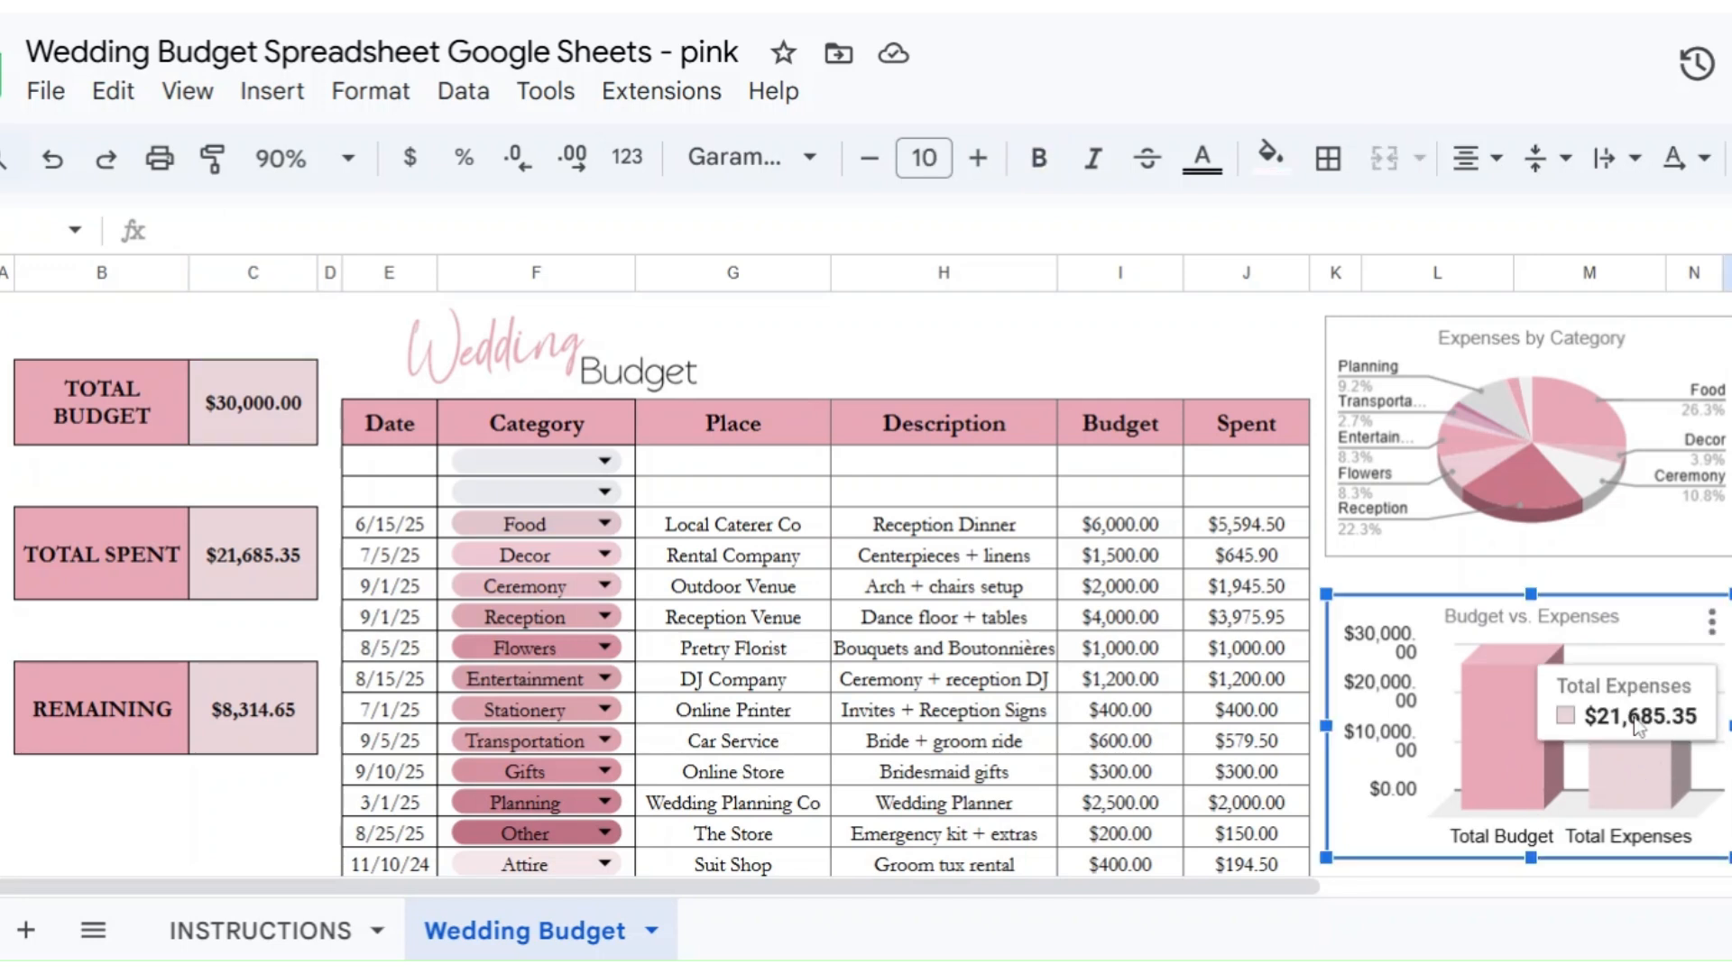
left_click(1564, 424)
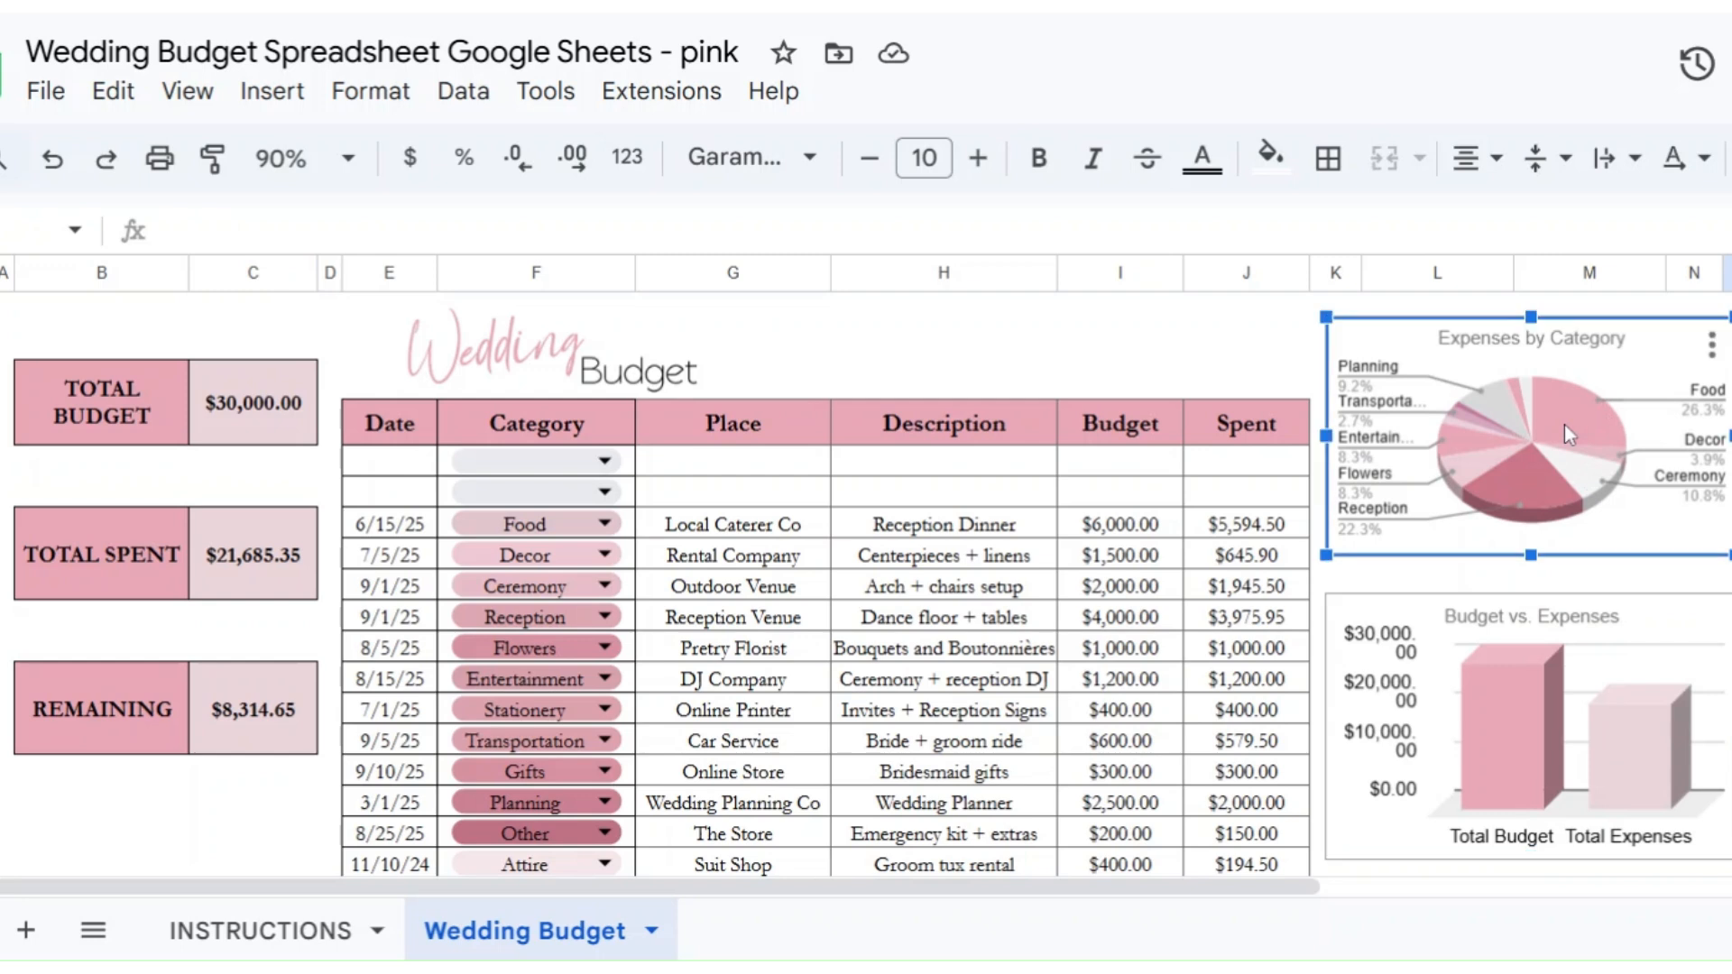
mouse_move(1555, 409)
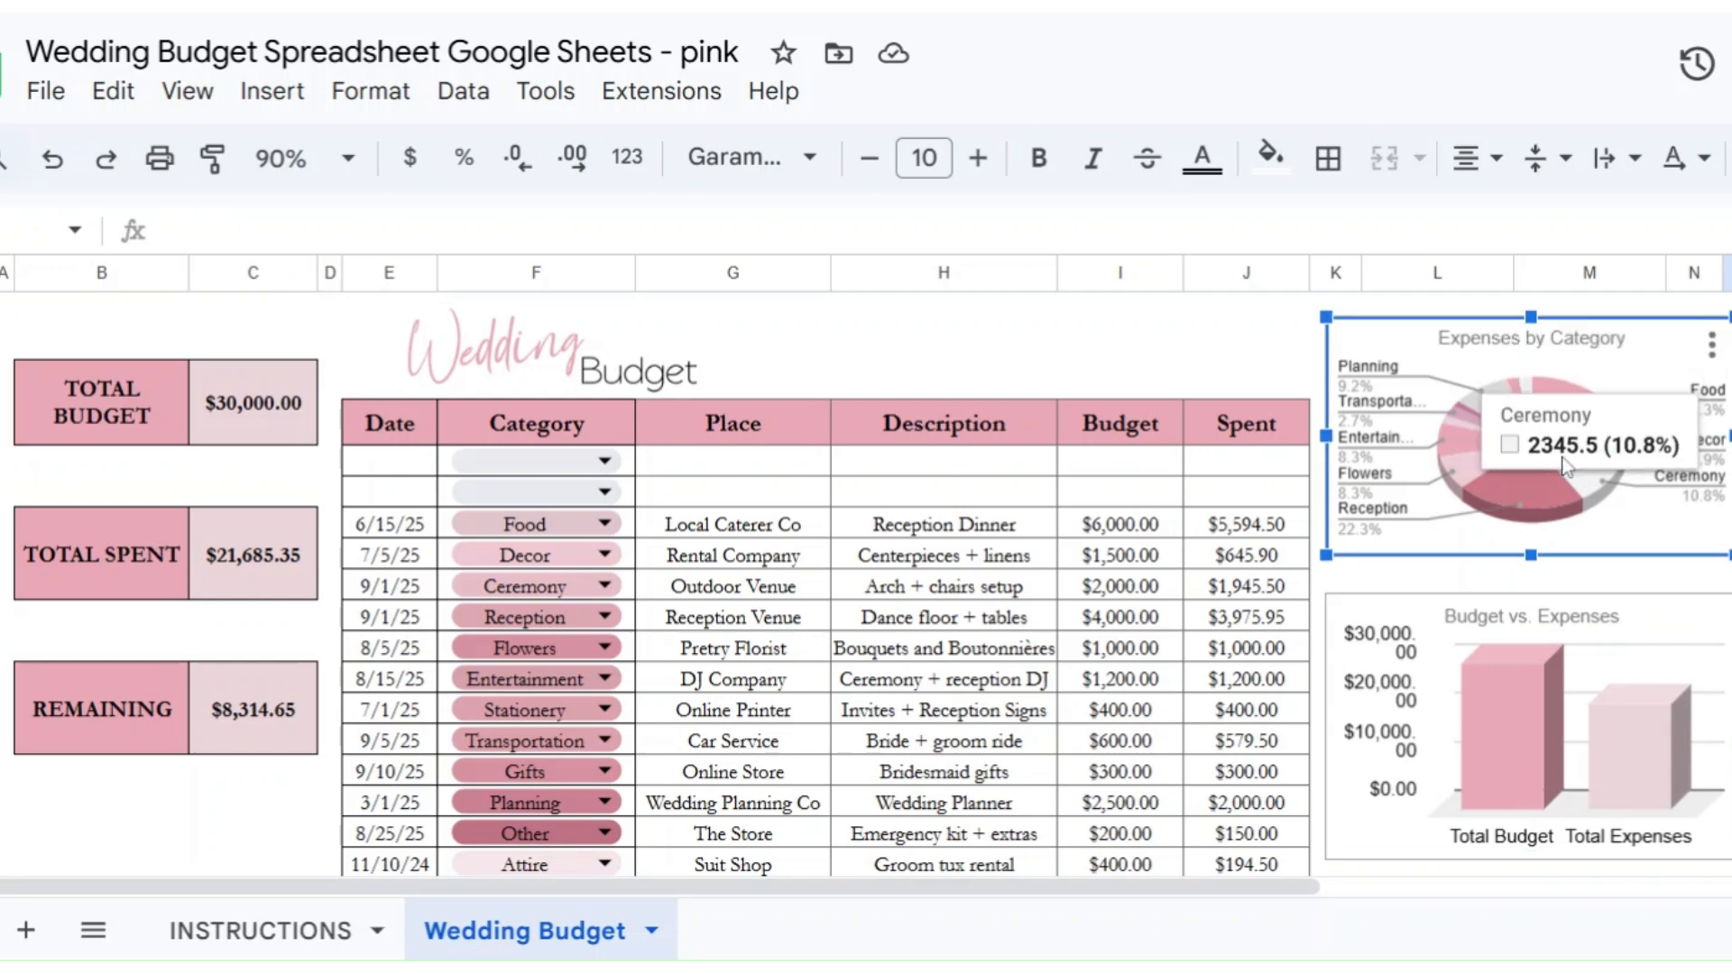
mouse_move(1455, 480)
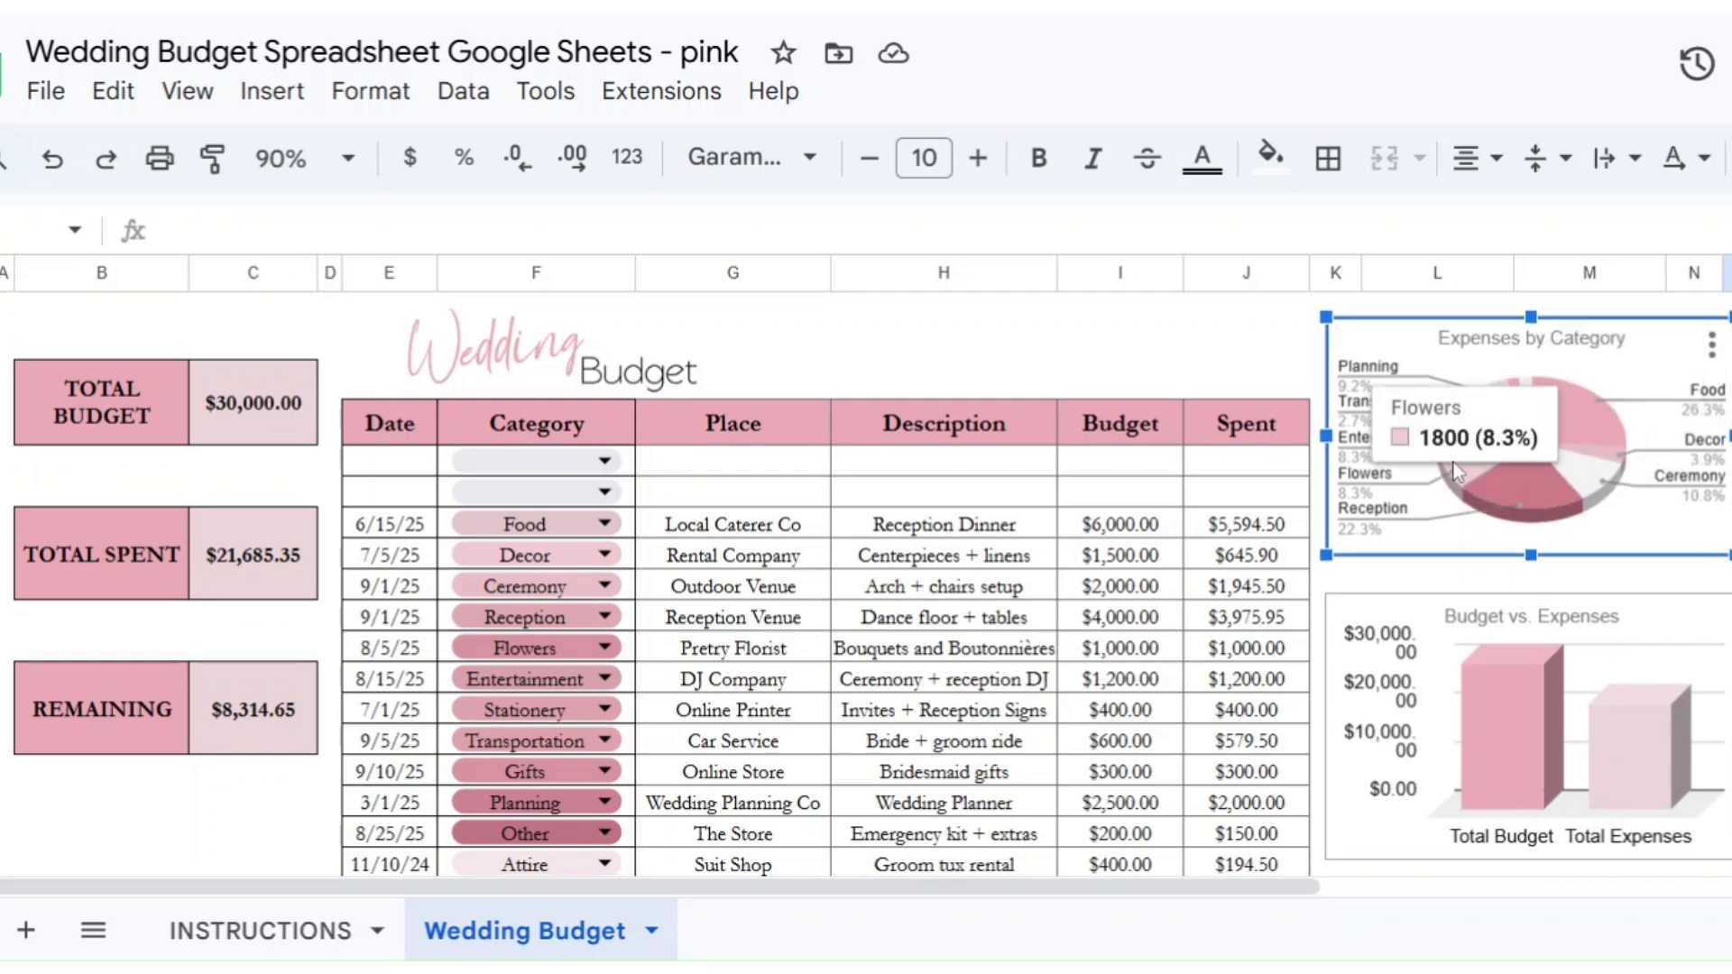
mouse_move(1458, 415)
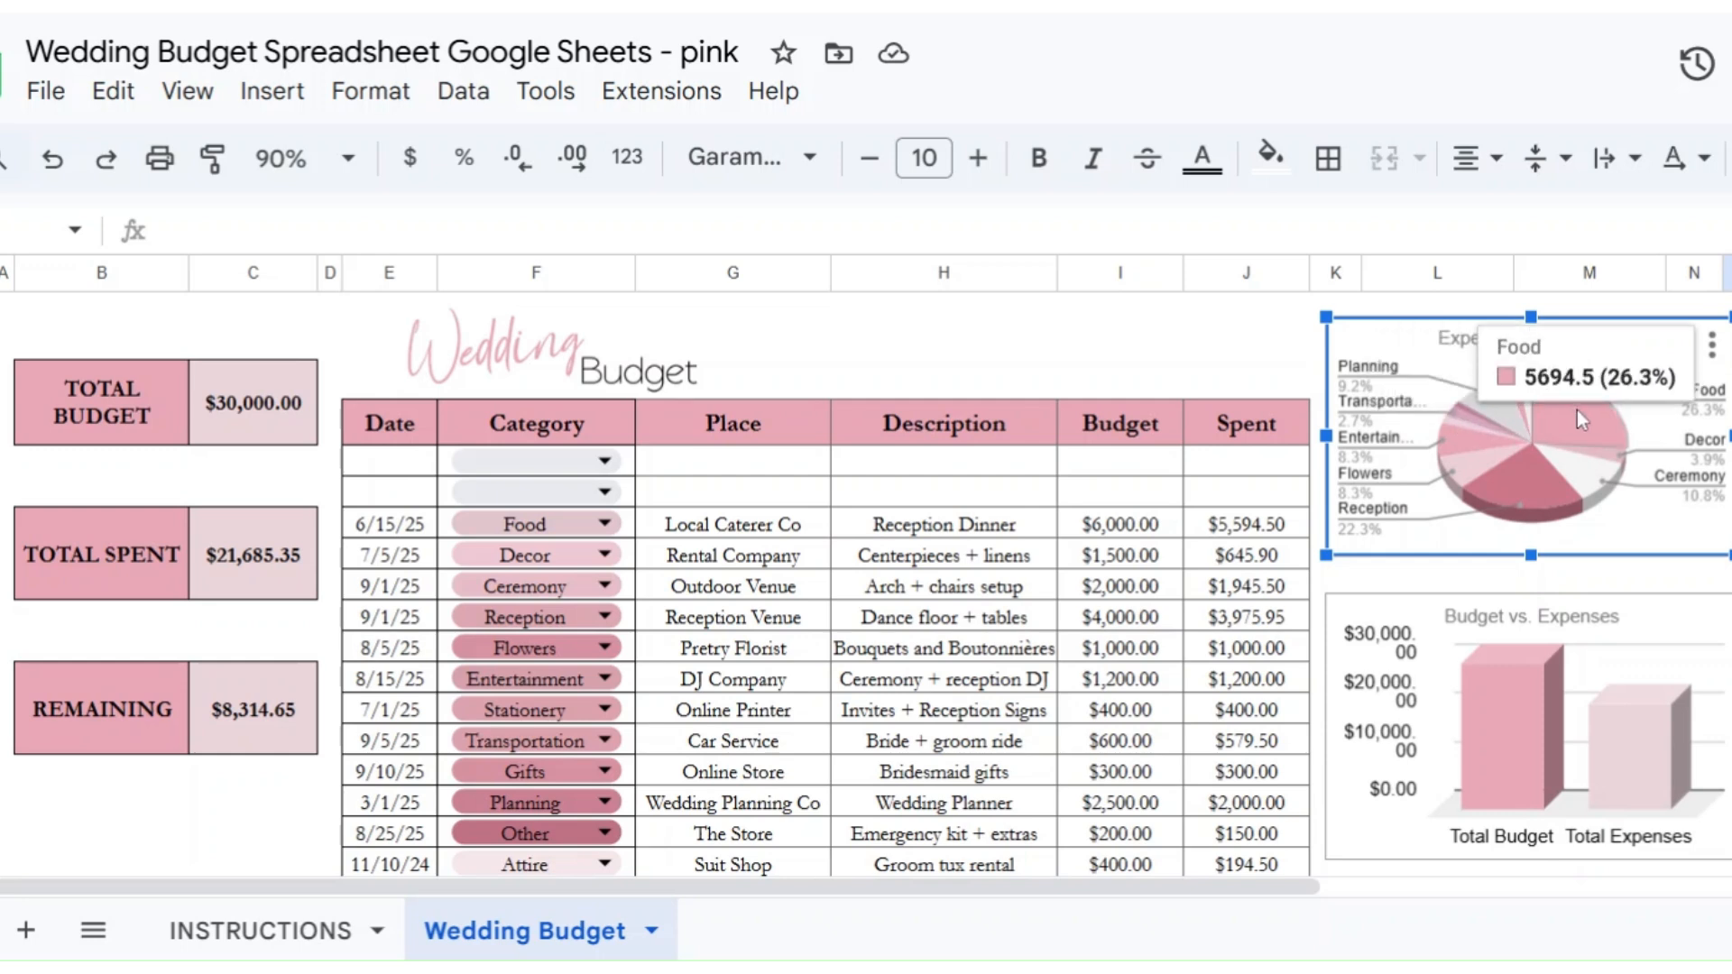
mouse_move(1580, 487)
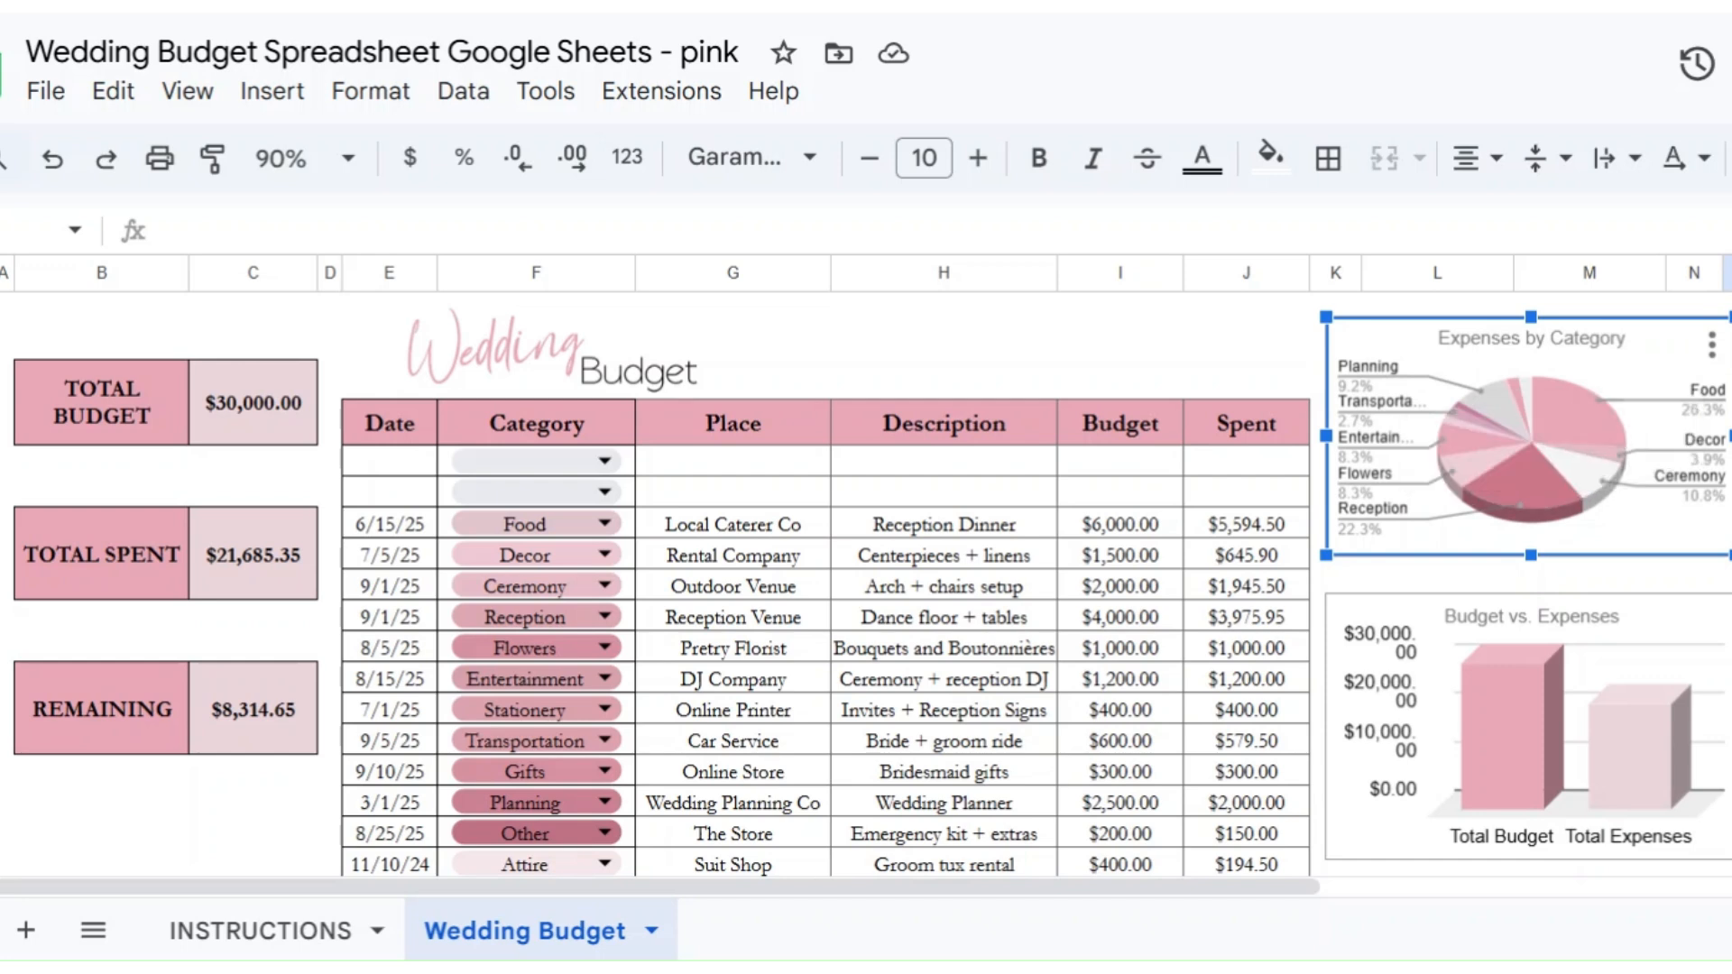
left_click(1730, 487)
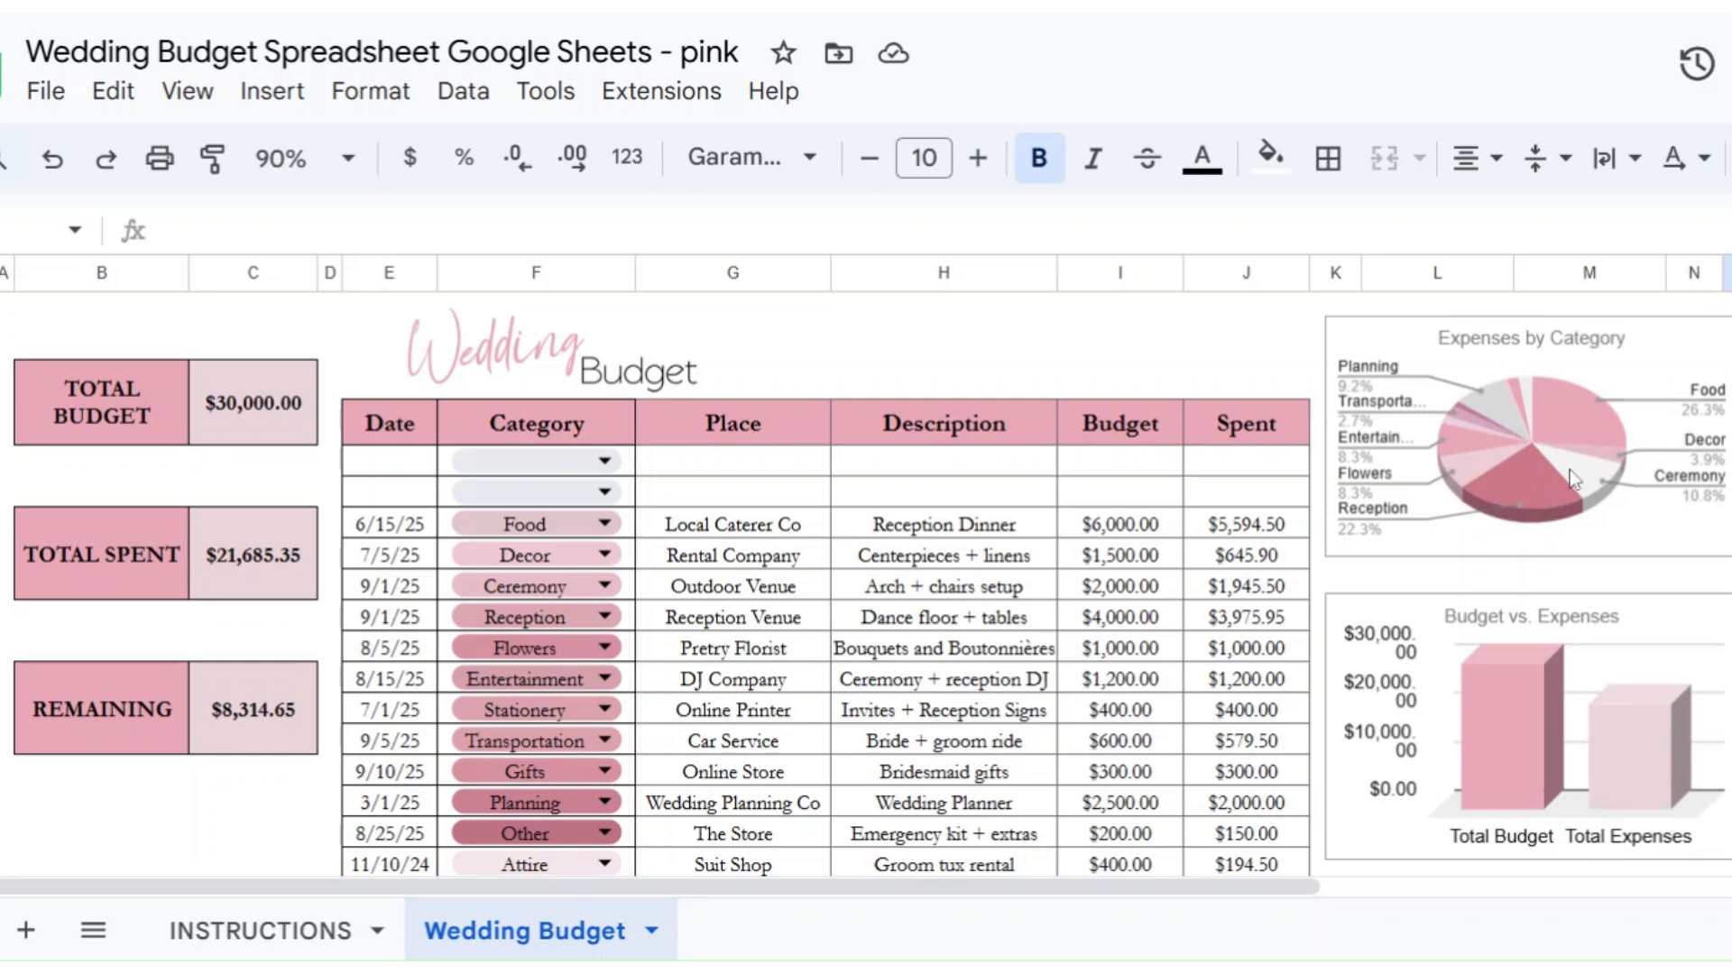
Step: Start a new expense in the first empty table row with date 1/1/25 and category Attire
left_click(382, 471)
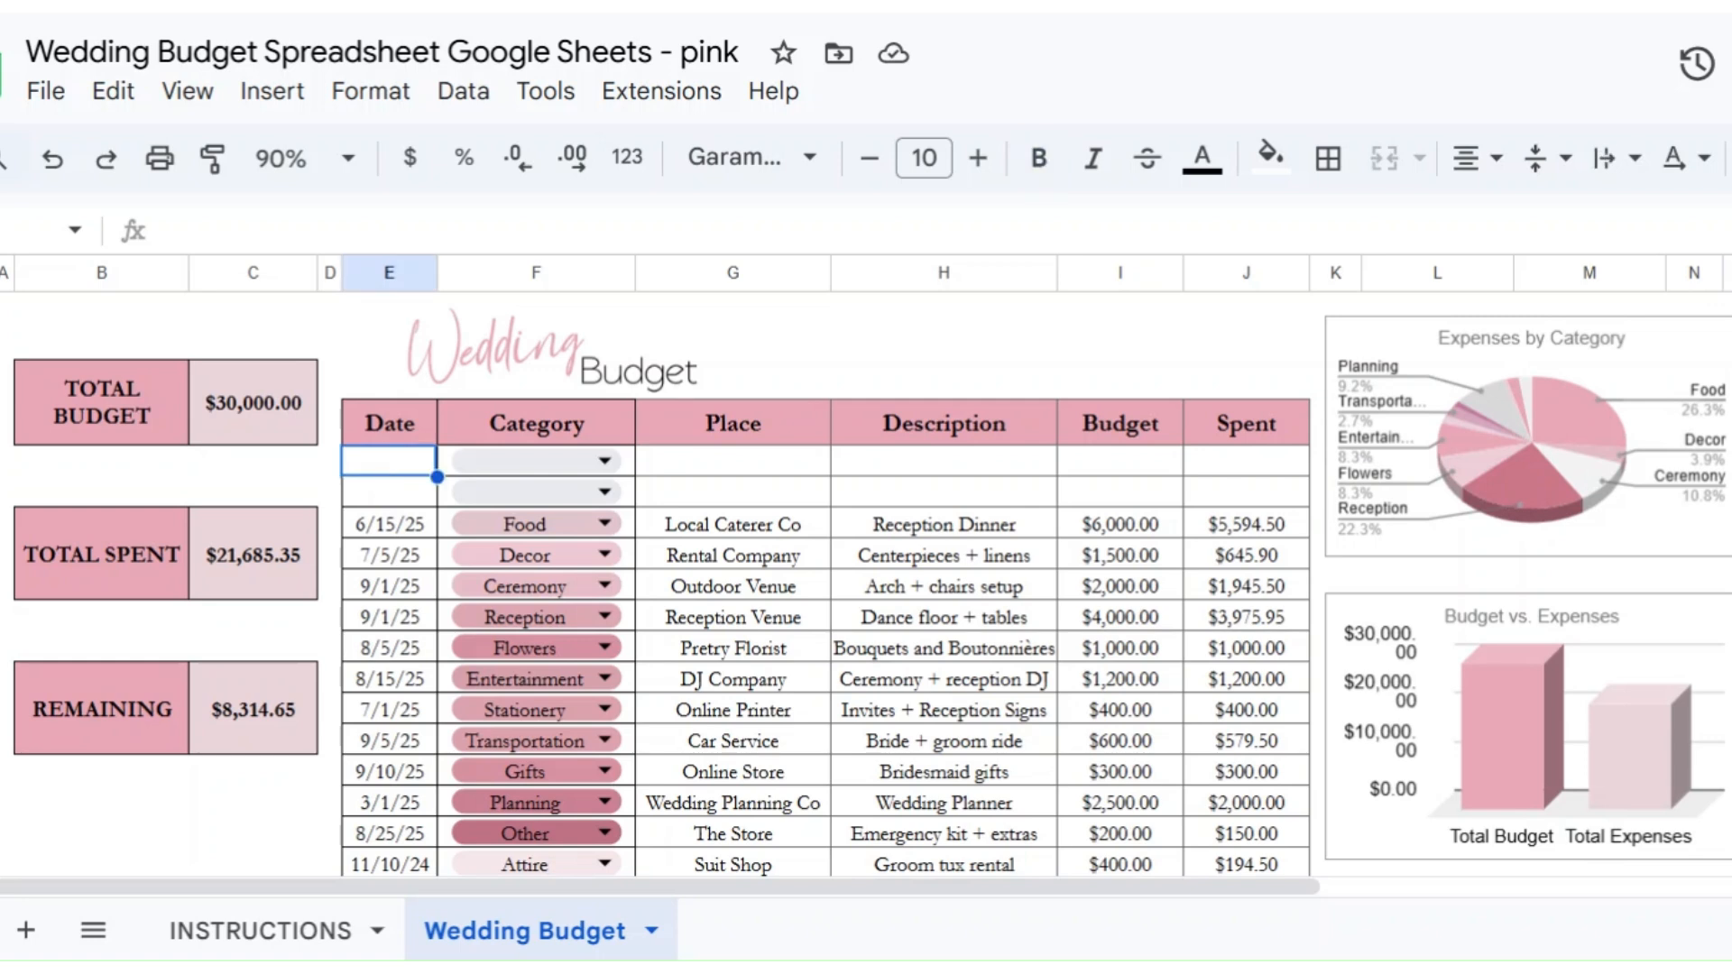
type("1/1/25")
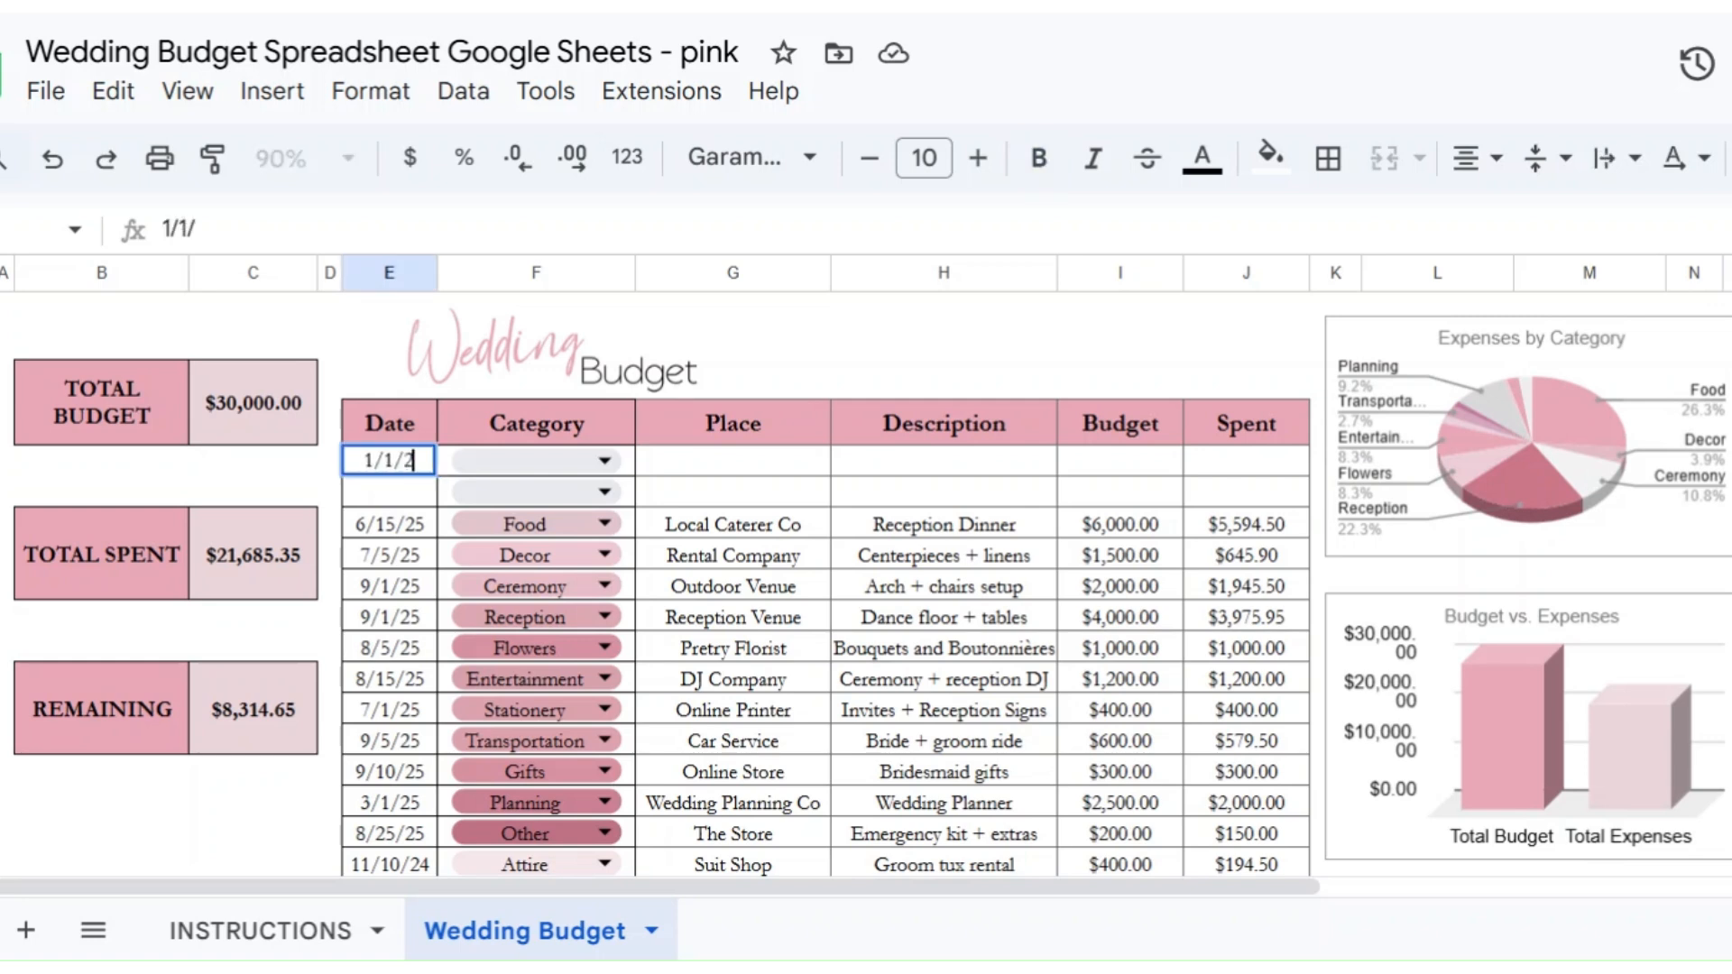
key("Tab")
key("Return")
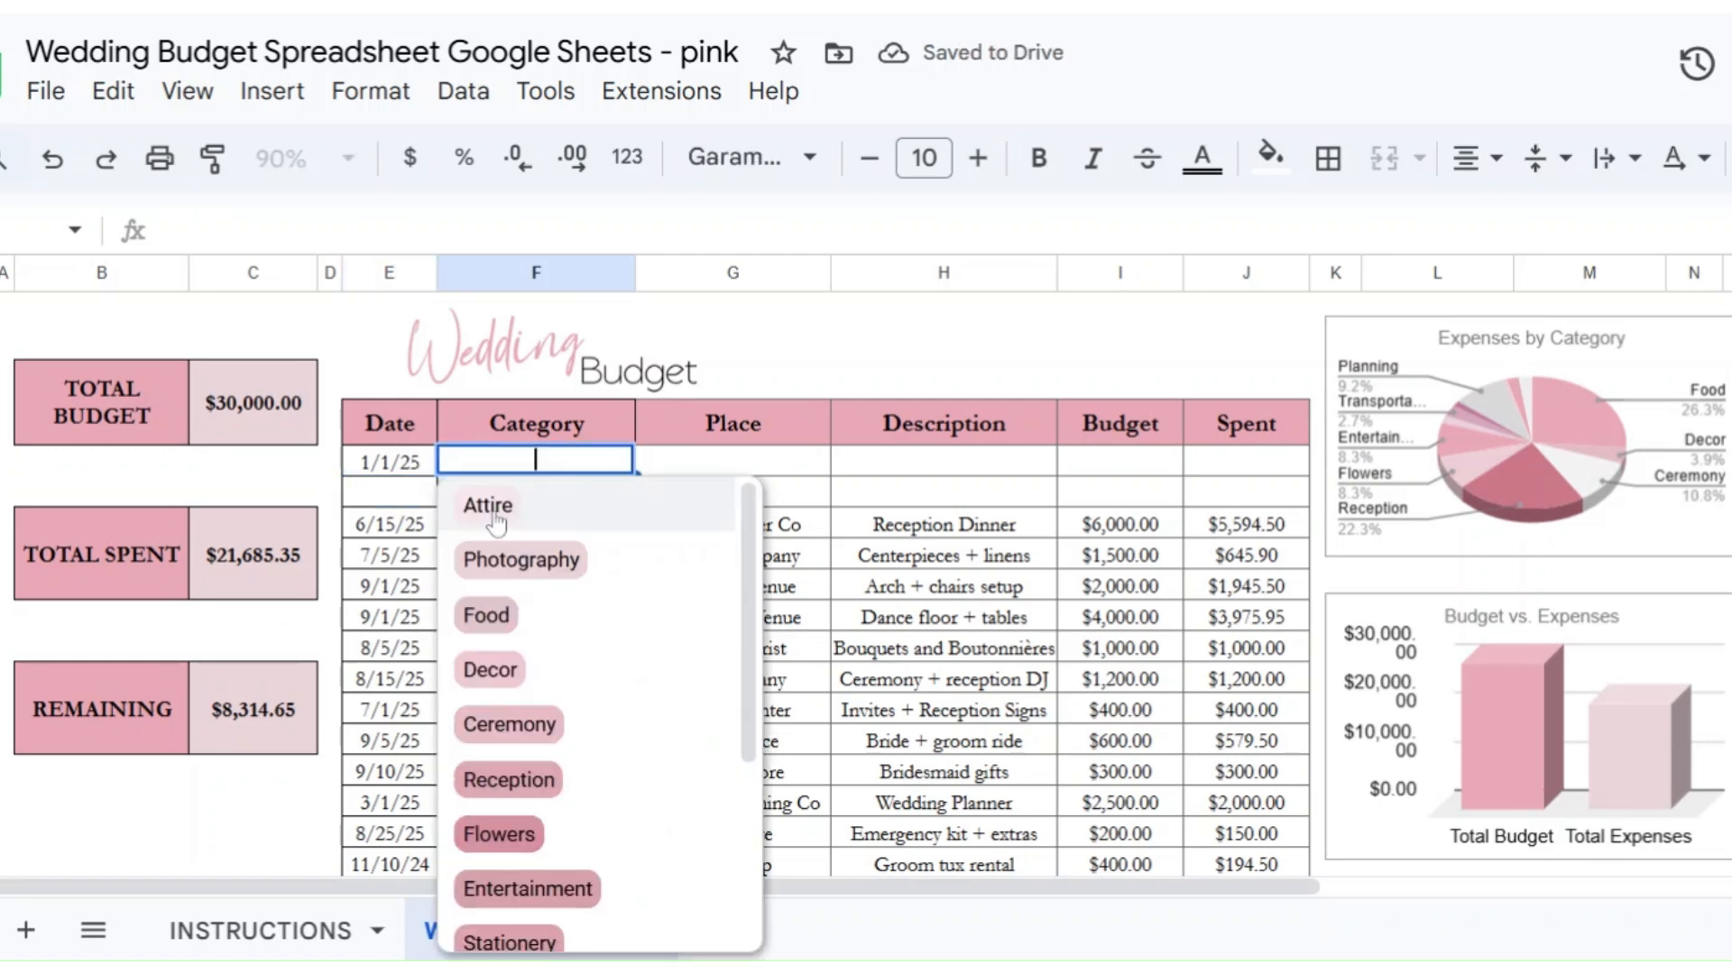
key("Return")
Step: Fill in the 1/1/25 Attire row with place "Bridal Shoppe Co" and description "Bridal Gown"
left_click(690, 466)
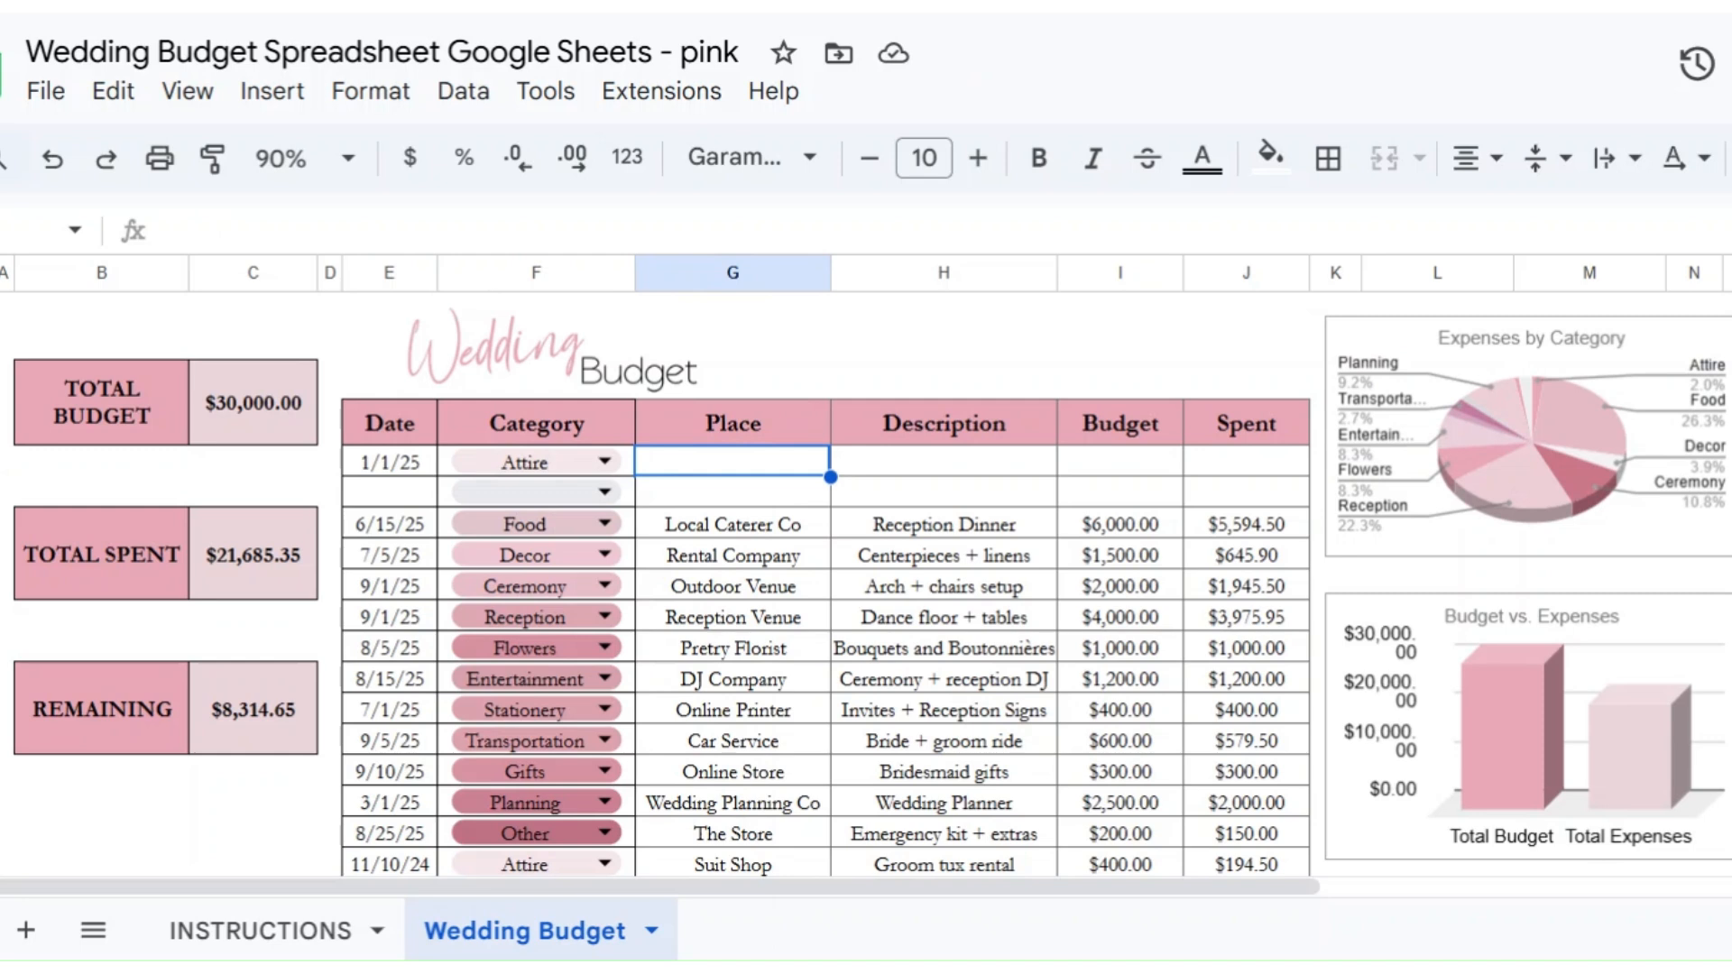
type("Bridal S")
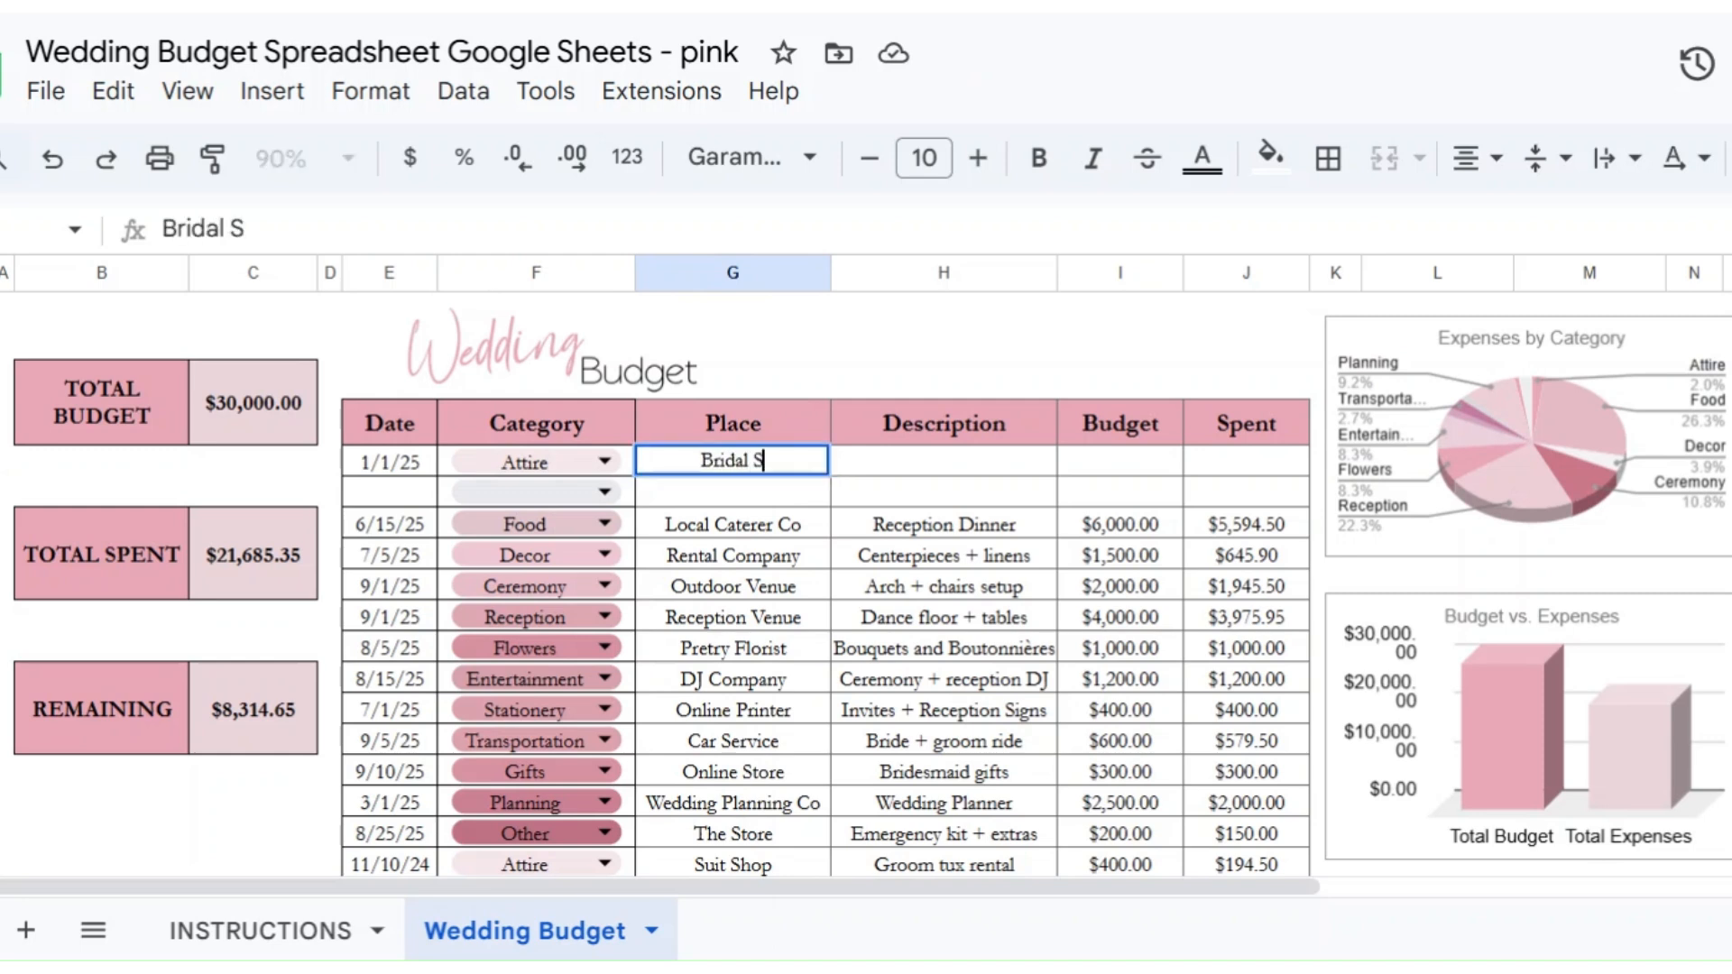
type("hoppe ")
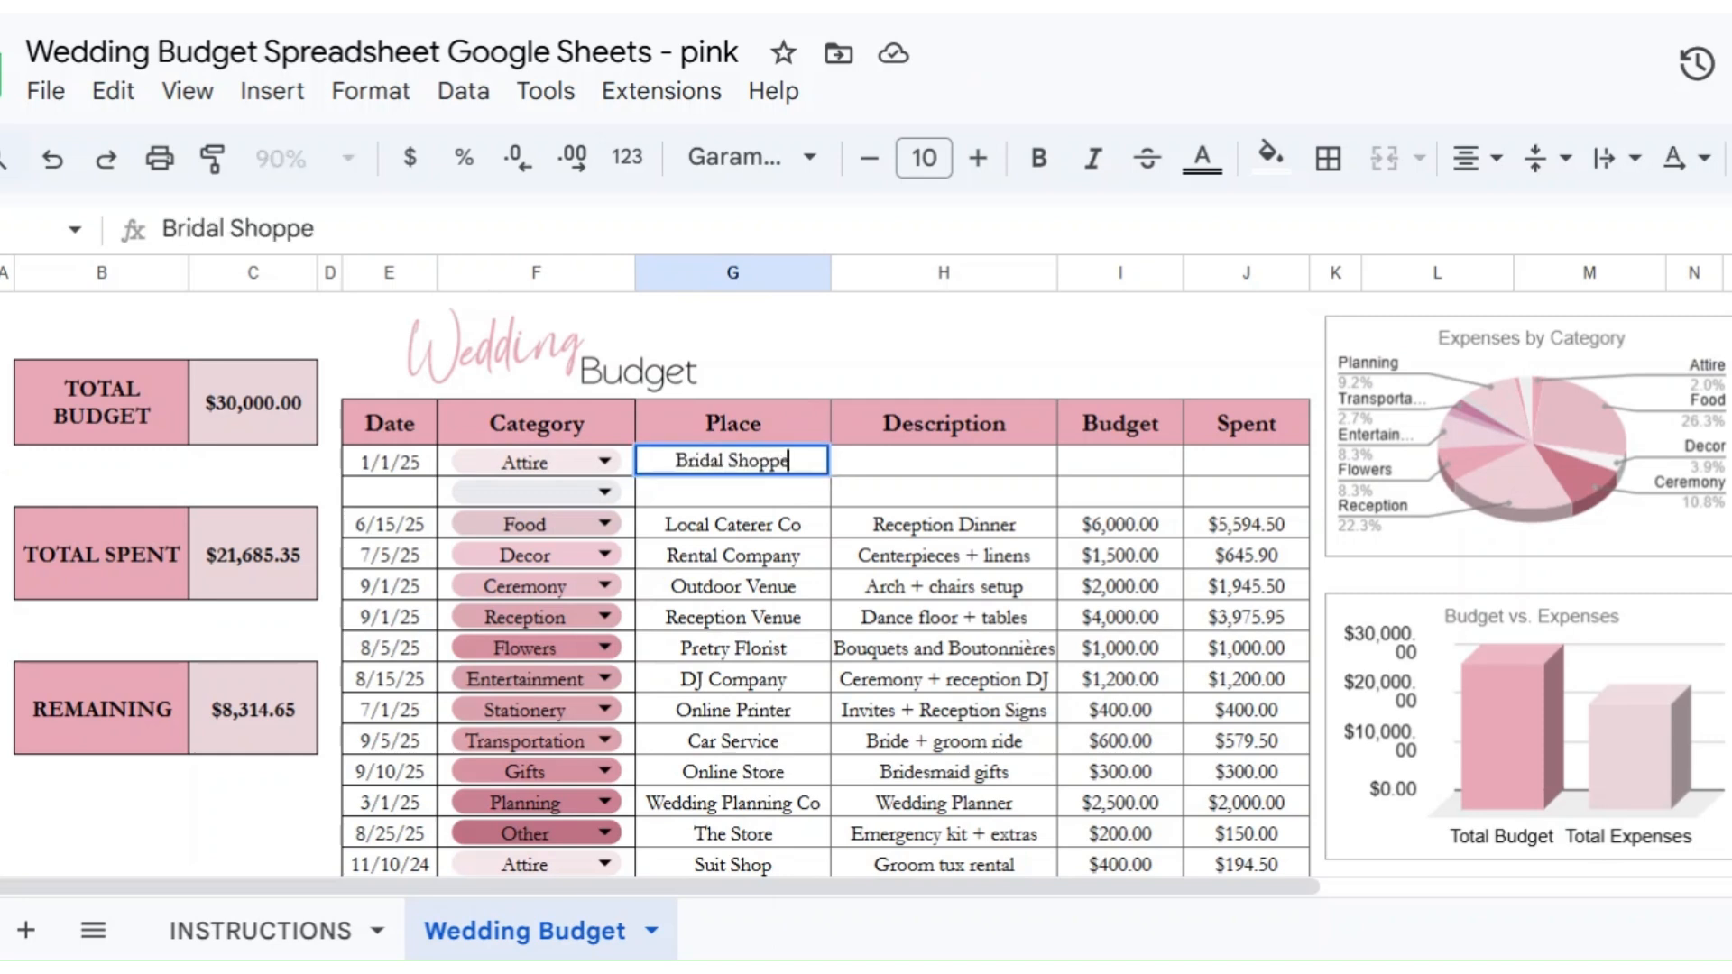
type("Co")
key("Tab")
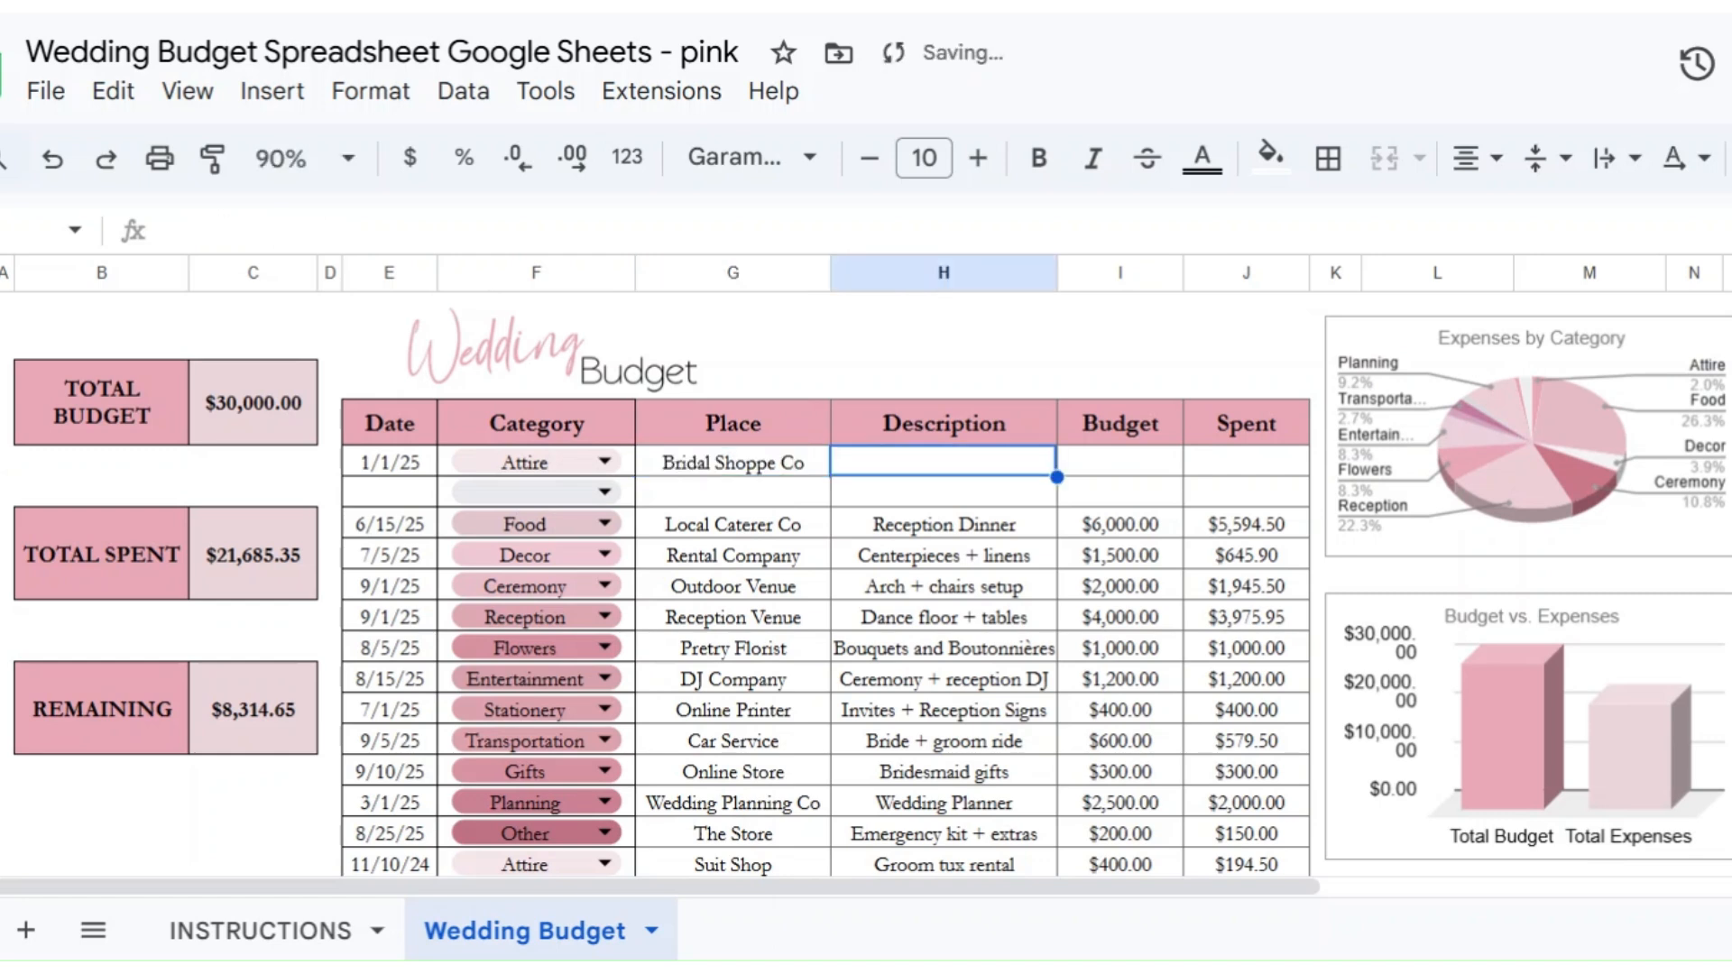
type("B")
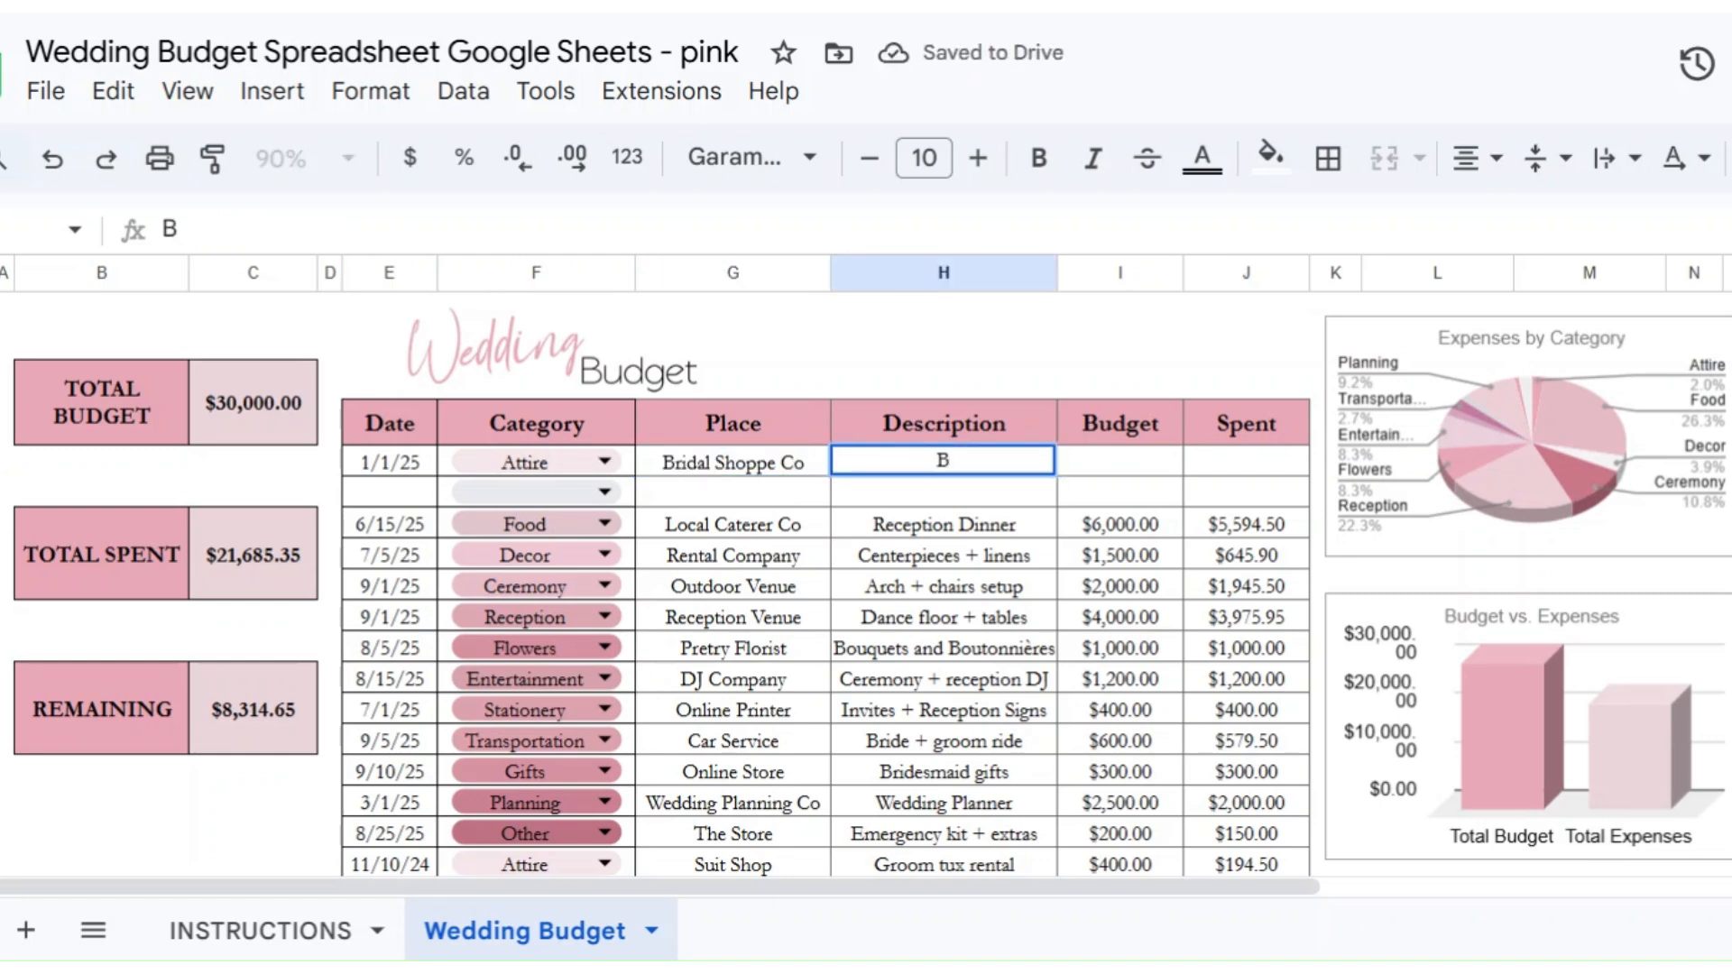
type("ridal Gown")
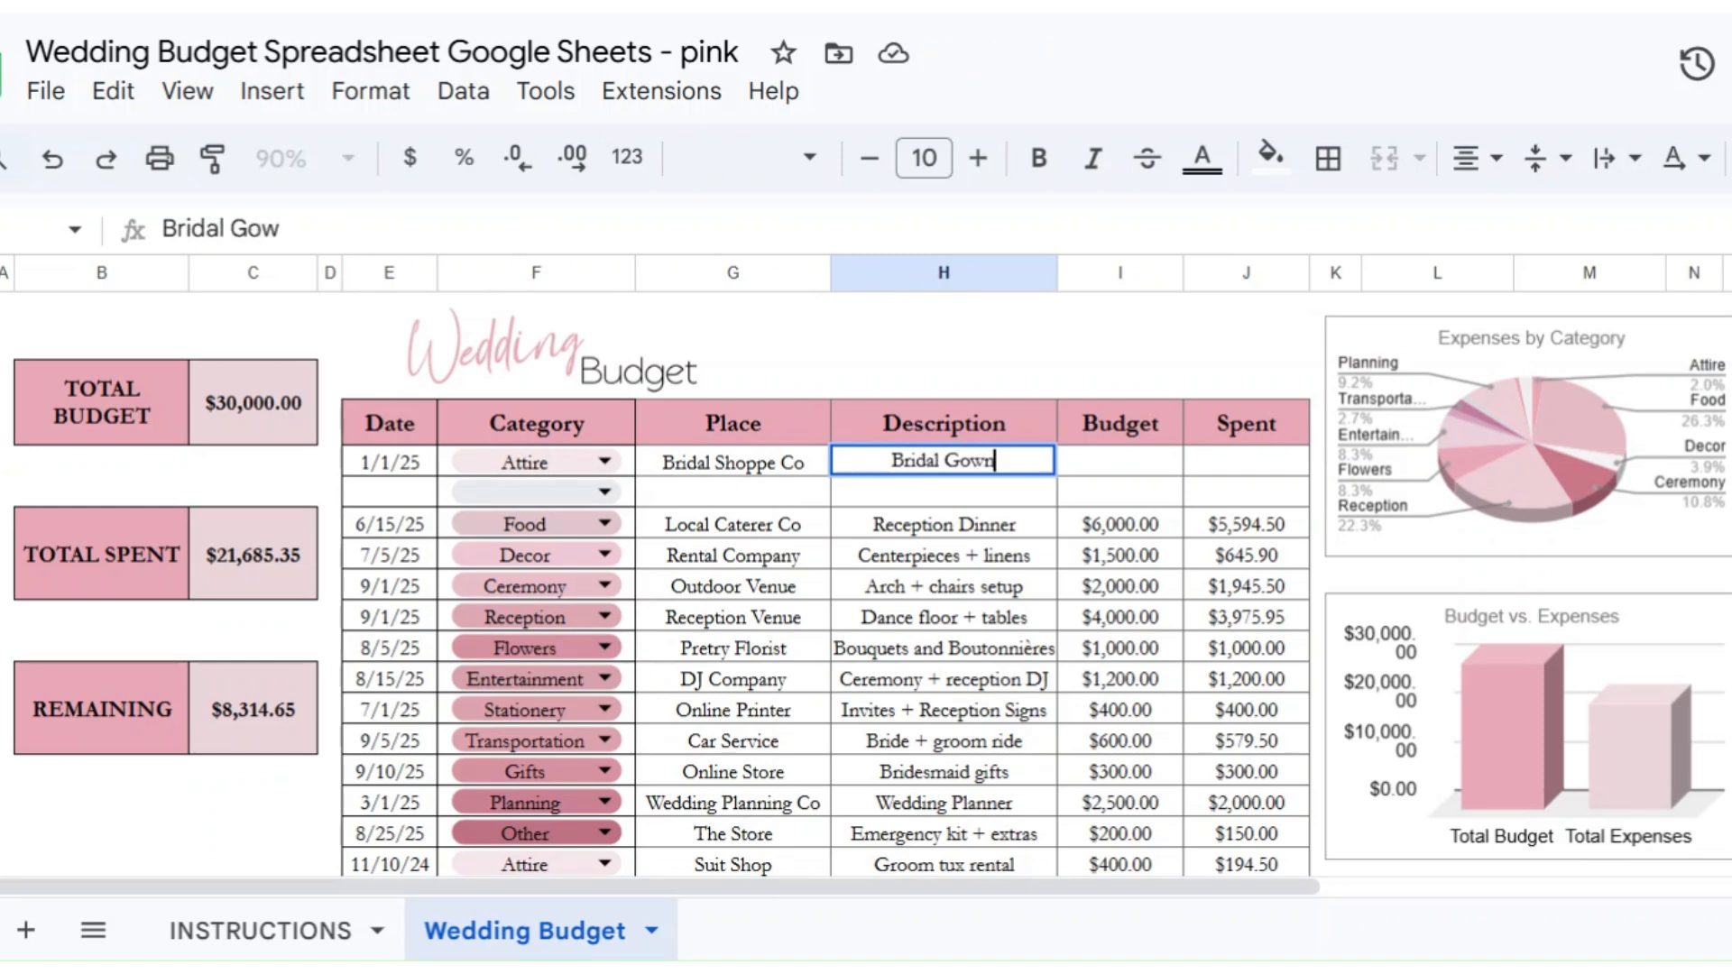
key("Tab")
Step: Enter a budget of 2000 and a spent amount of 850.45 for the Bridal Gown expense
type("2000")
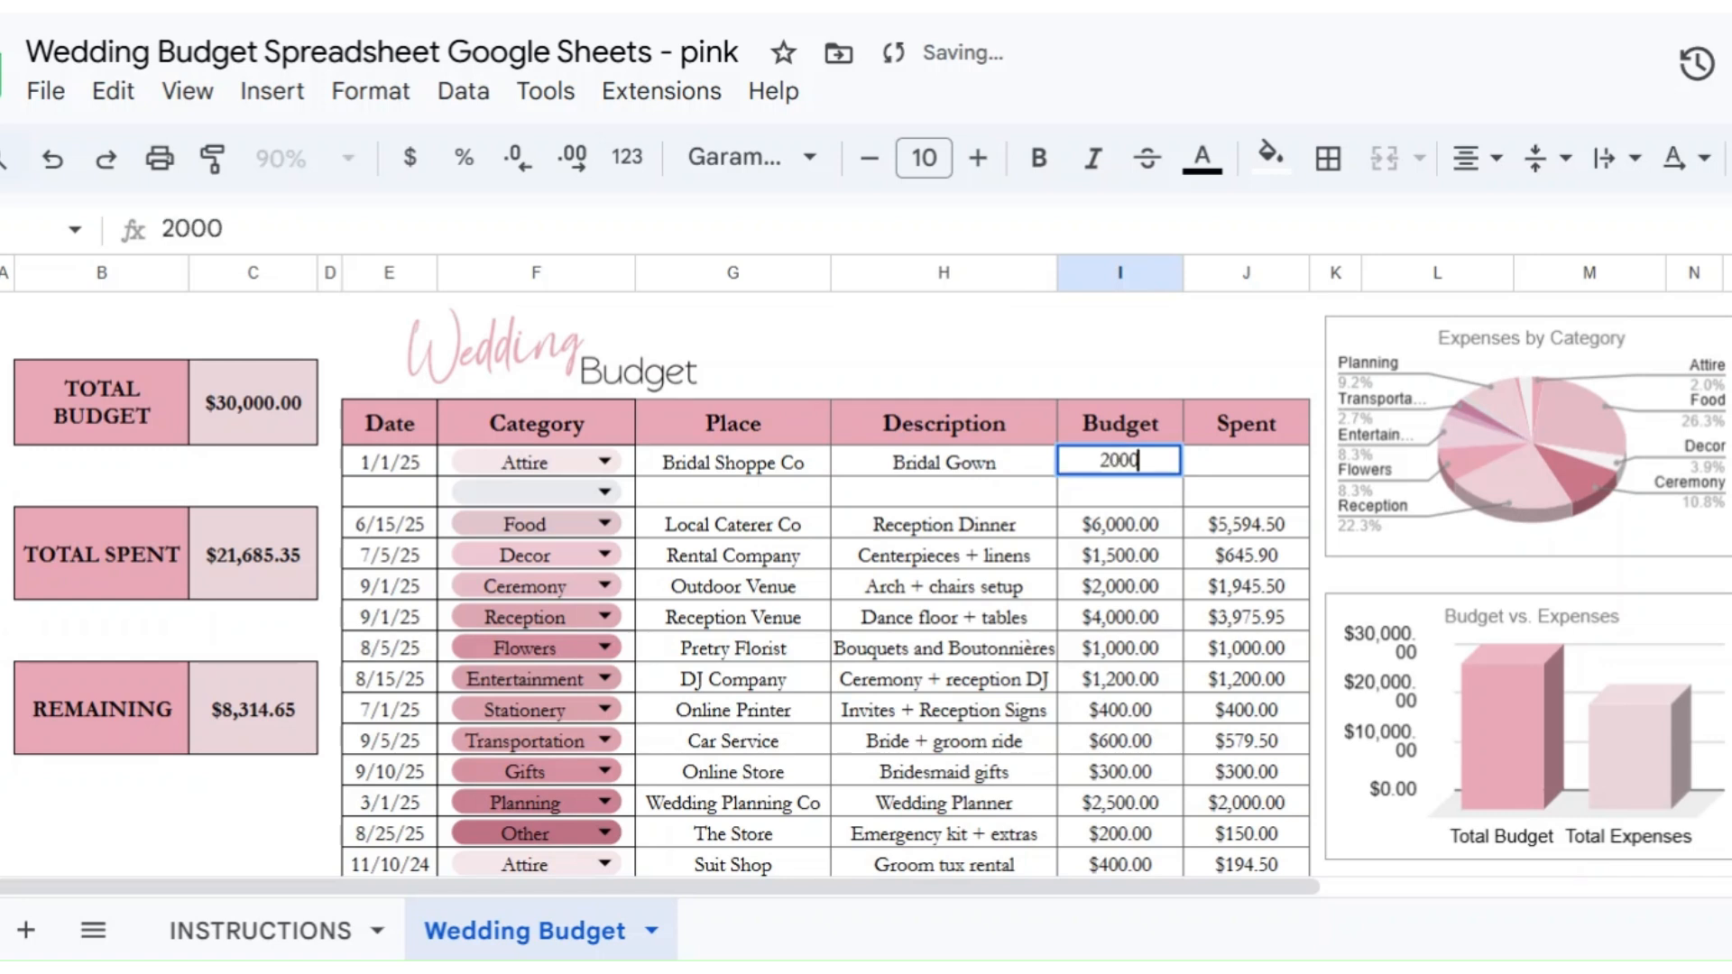
key("Tab")
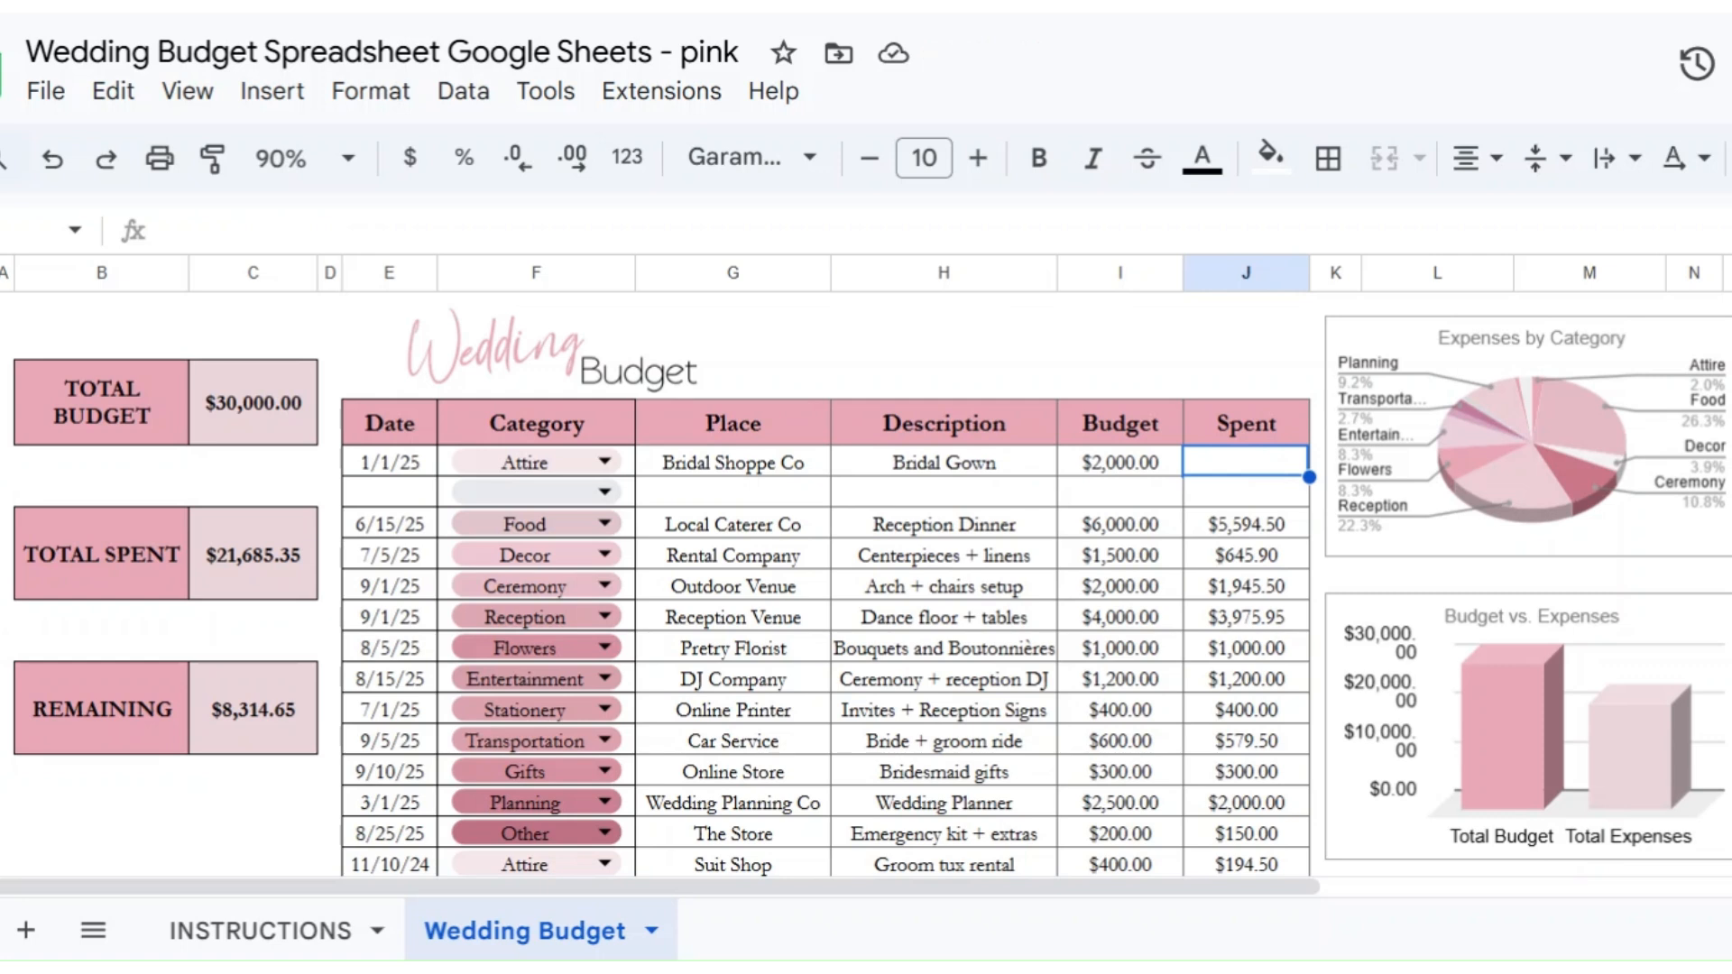
type("850")
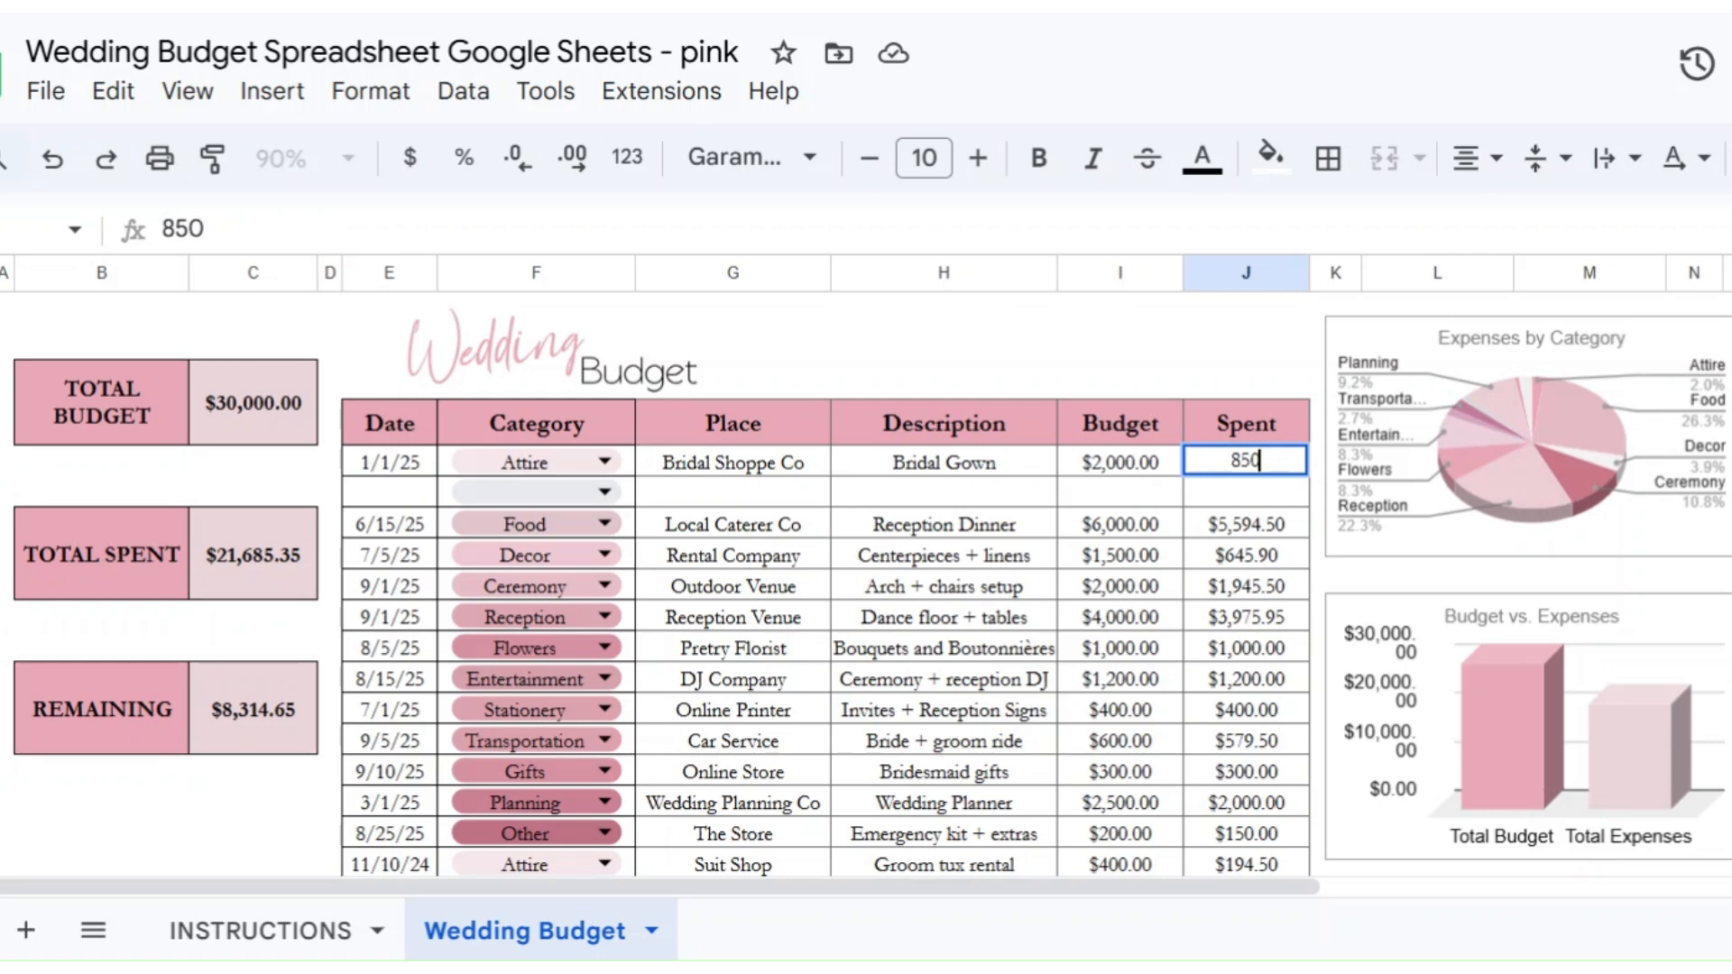
type(".45")
key("Return")
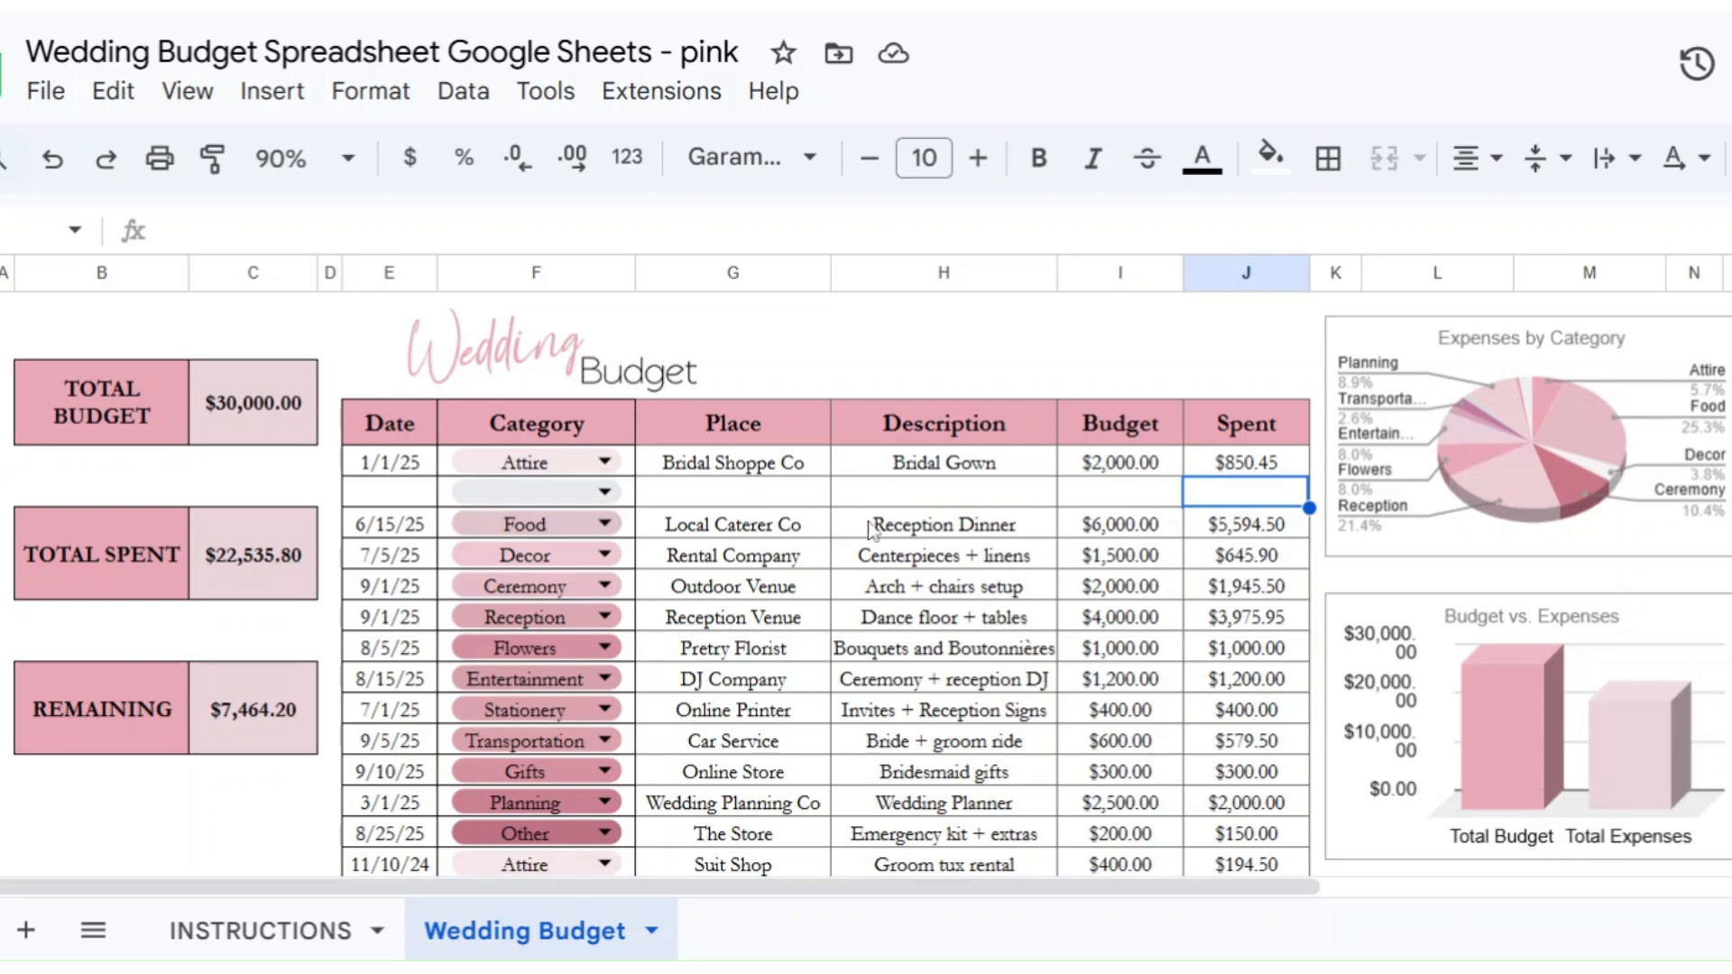
Step: Clear the 6/15/25 Food entry and start the empty second row with date 2/1/25 and category Food
left_click_drag(1249, 533, 407, 532)
key("Delete")
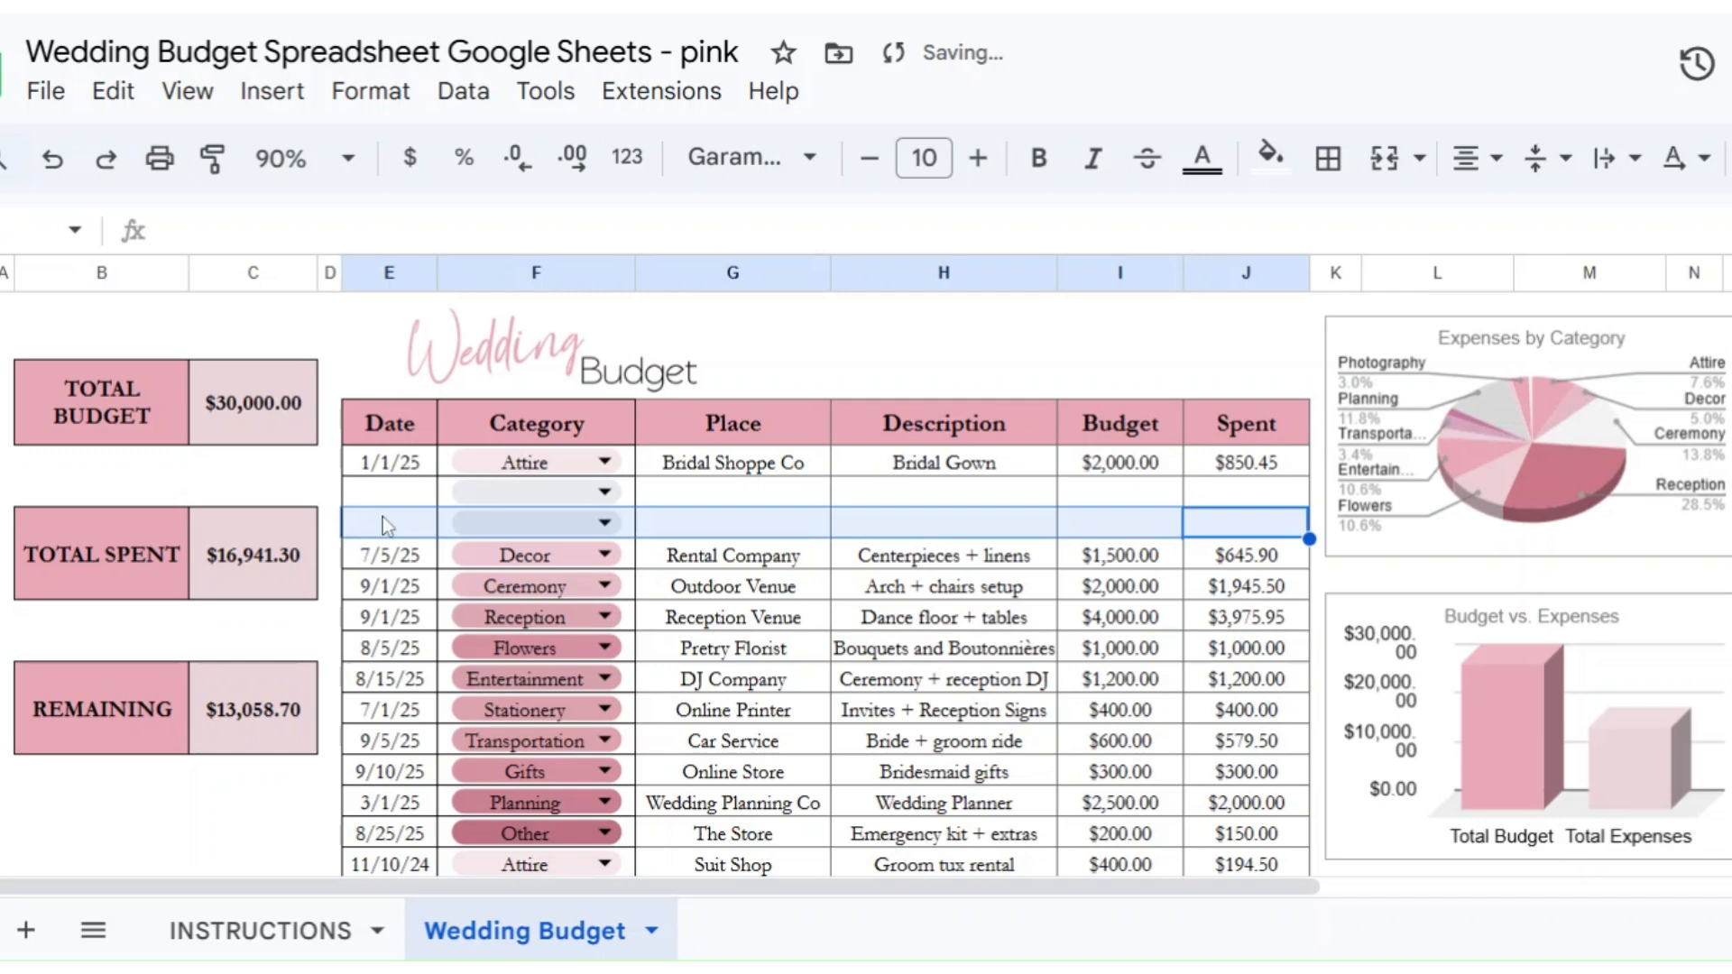
left_click(382, 494)
type("2/1/25")
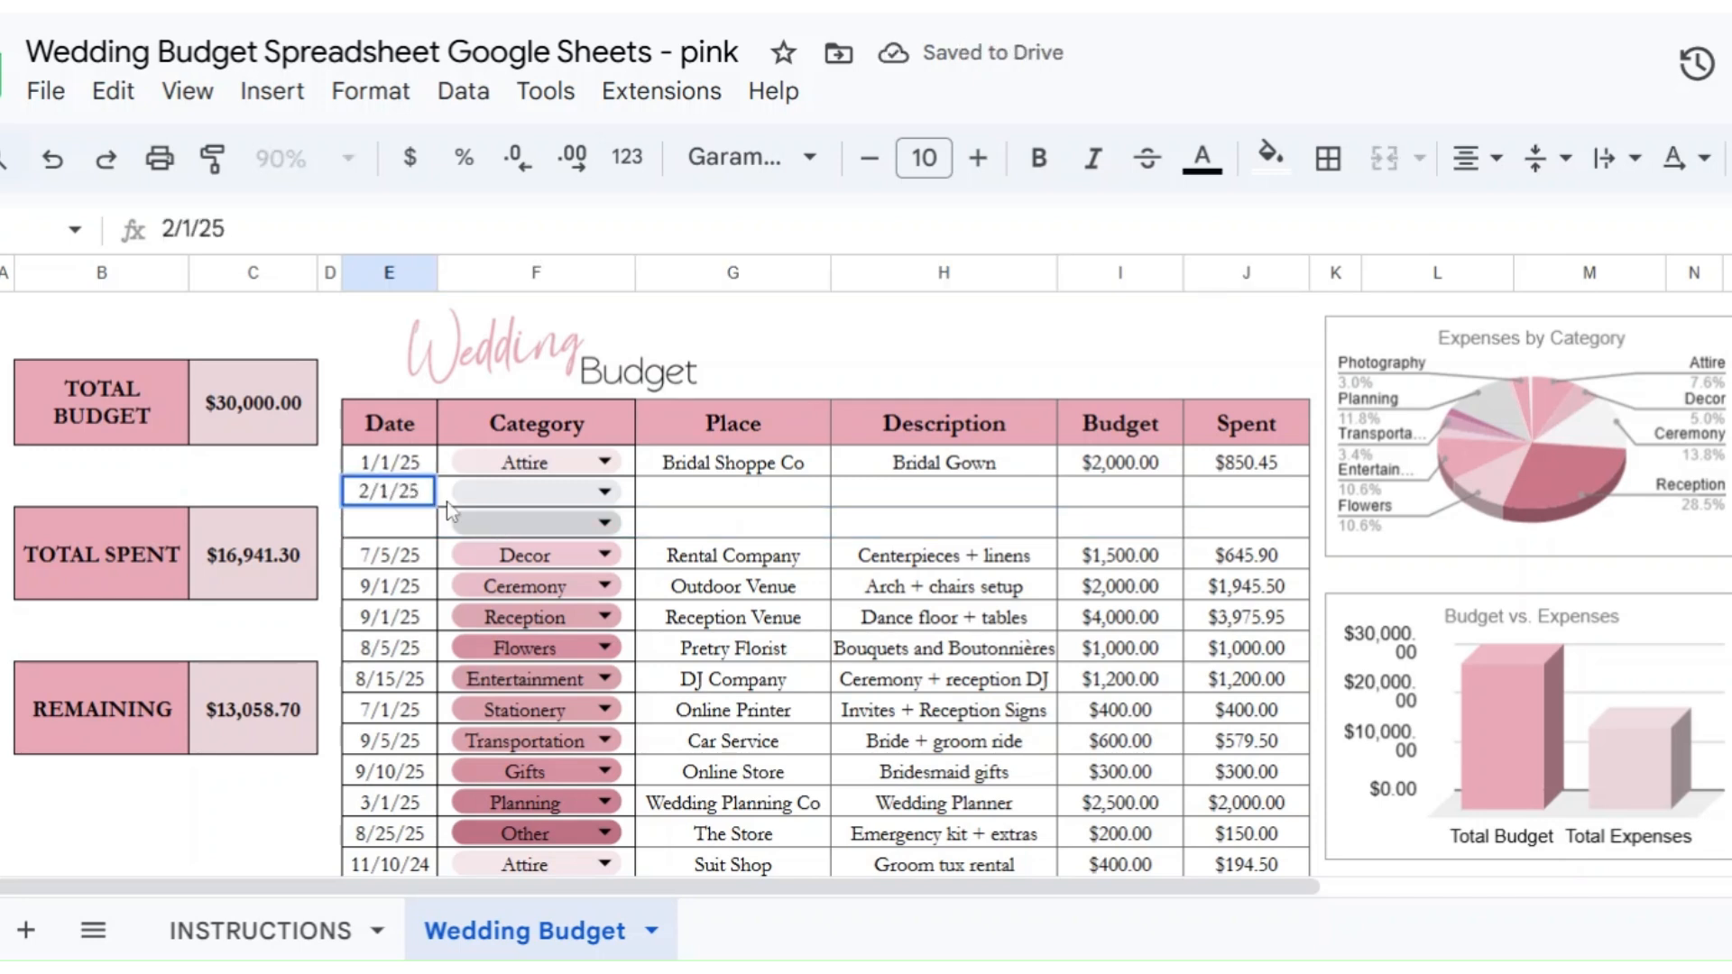
key("Tab")
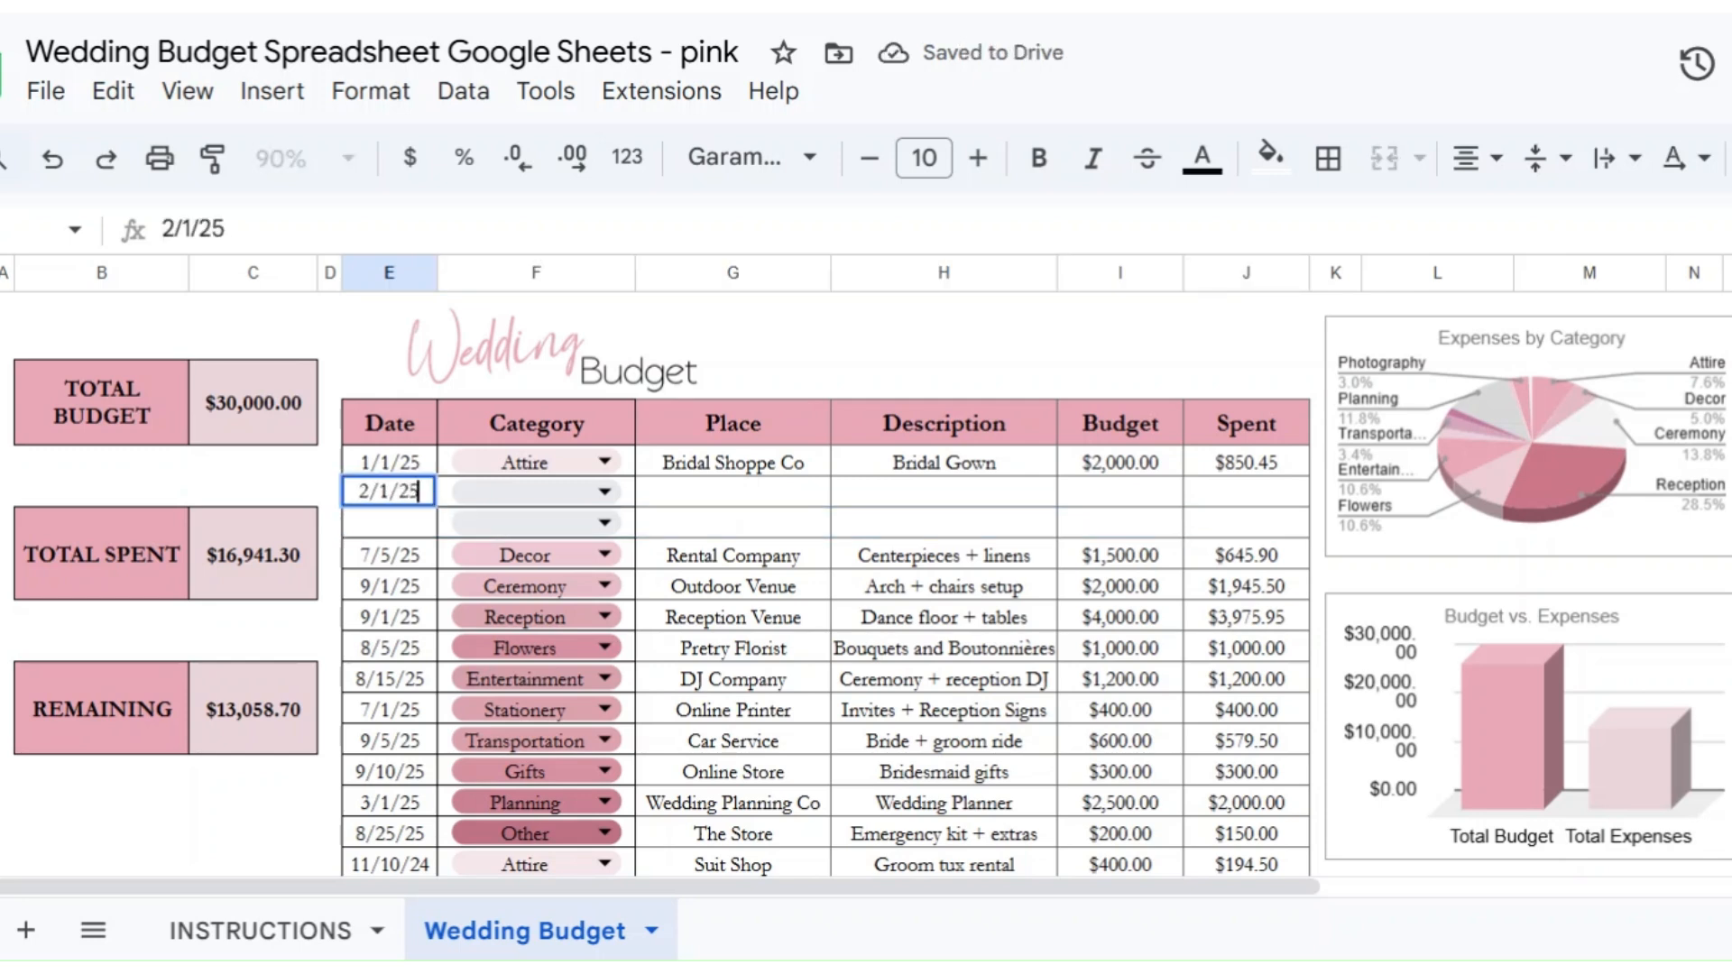
key("Return")
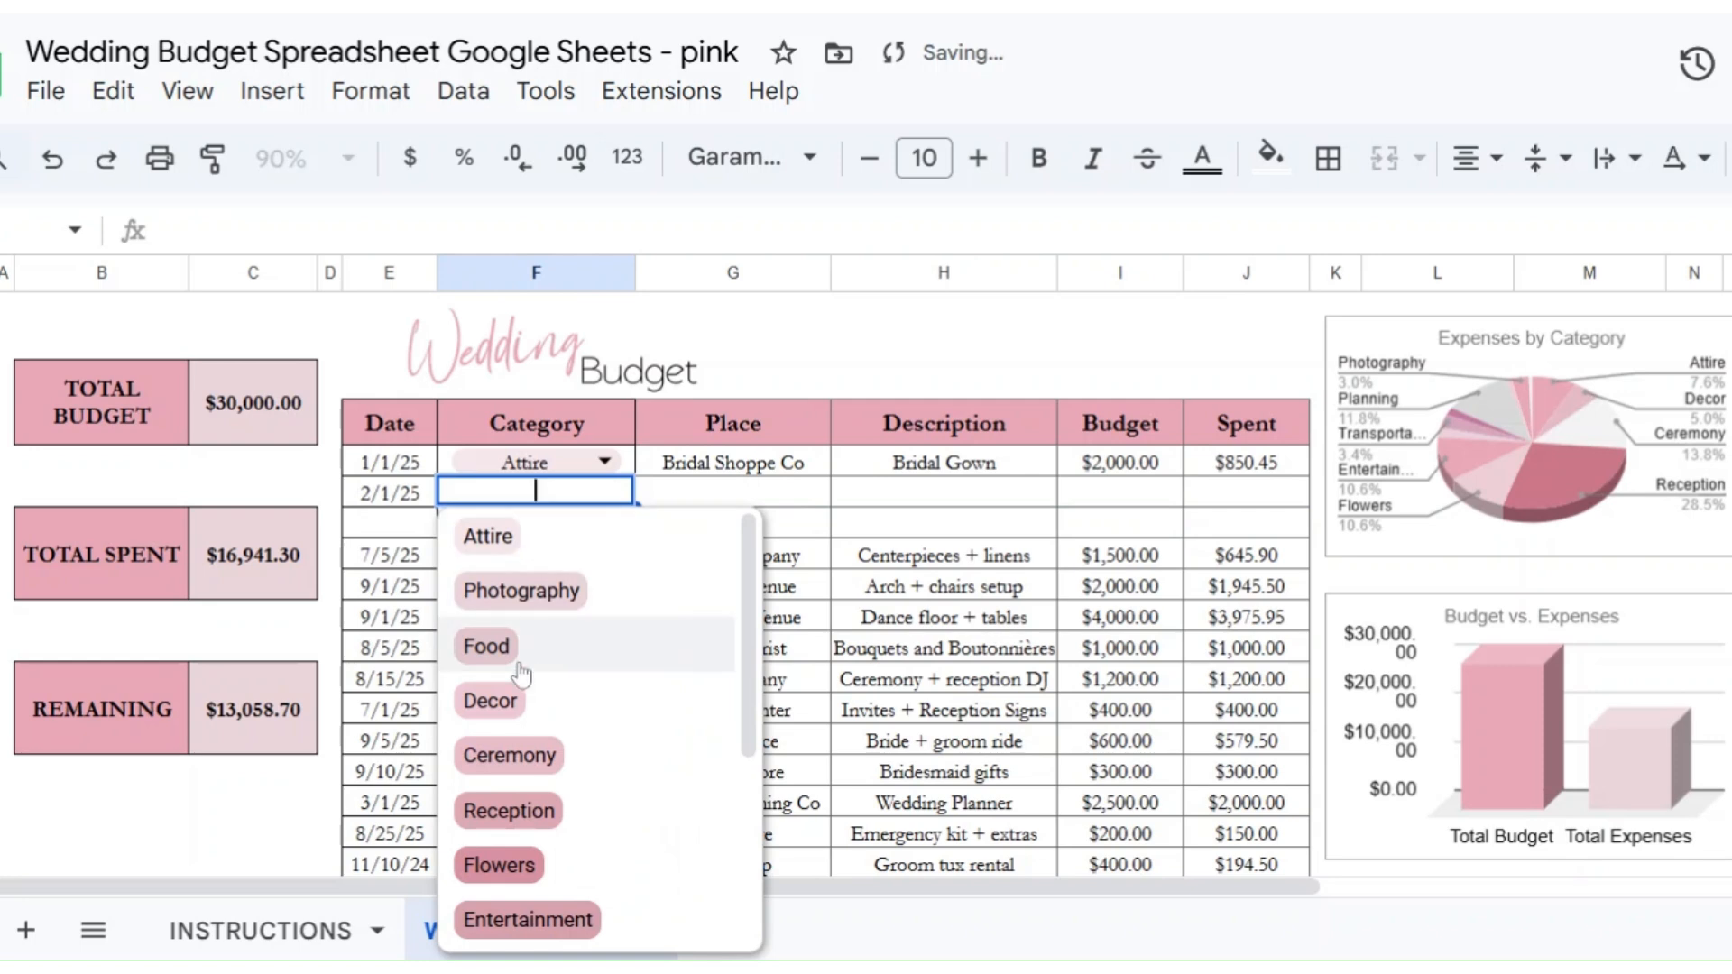
left_click(487, 646)
Step: Fill in the 2/1/25 Food row with place "The Local Restaurant" and description "Reception Meal"
left_click(762, 502)
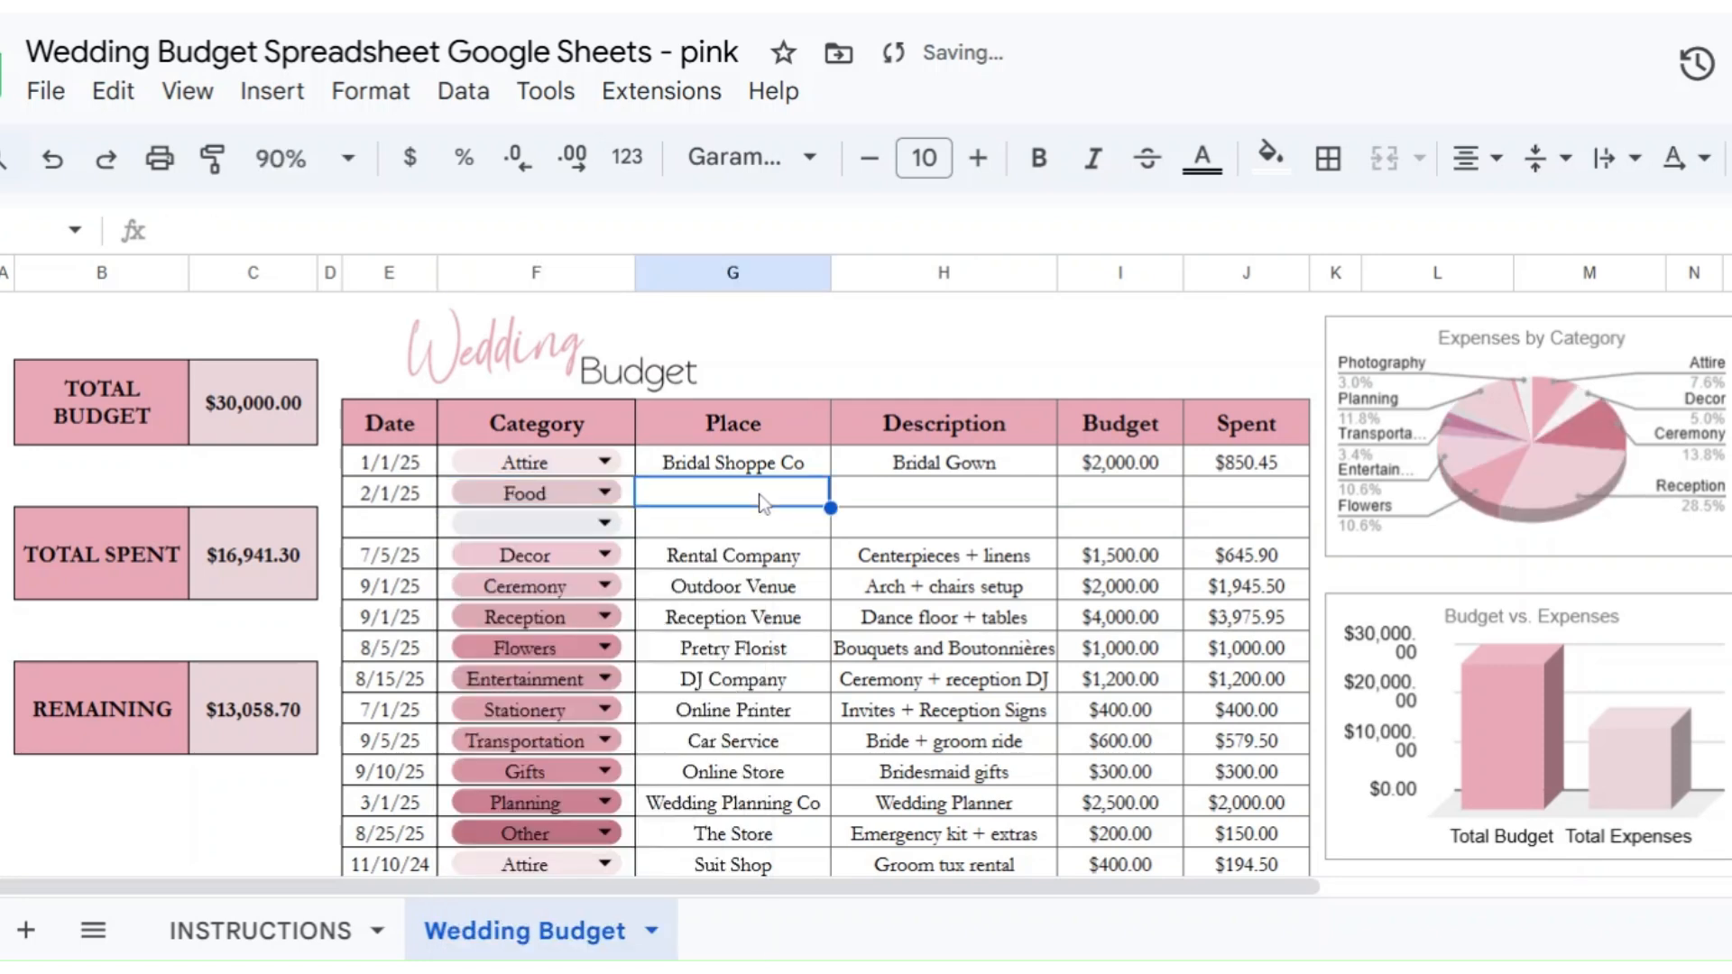
type("The Local")
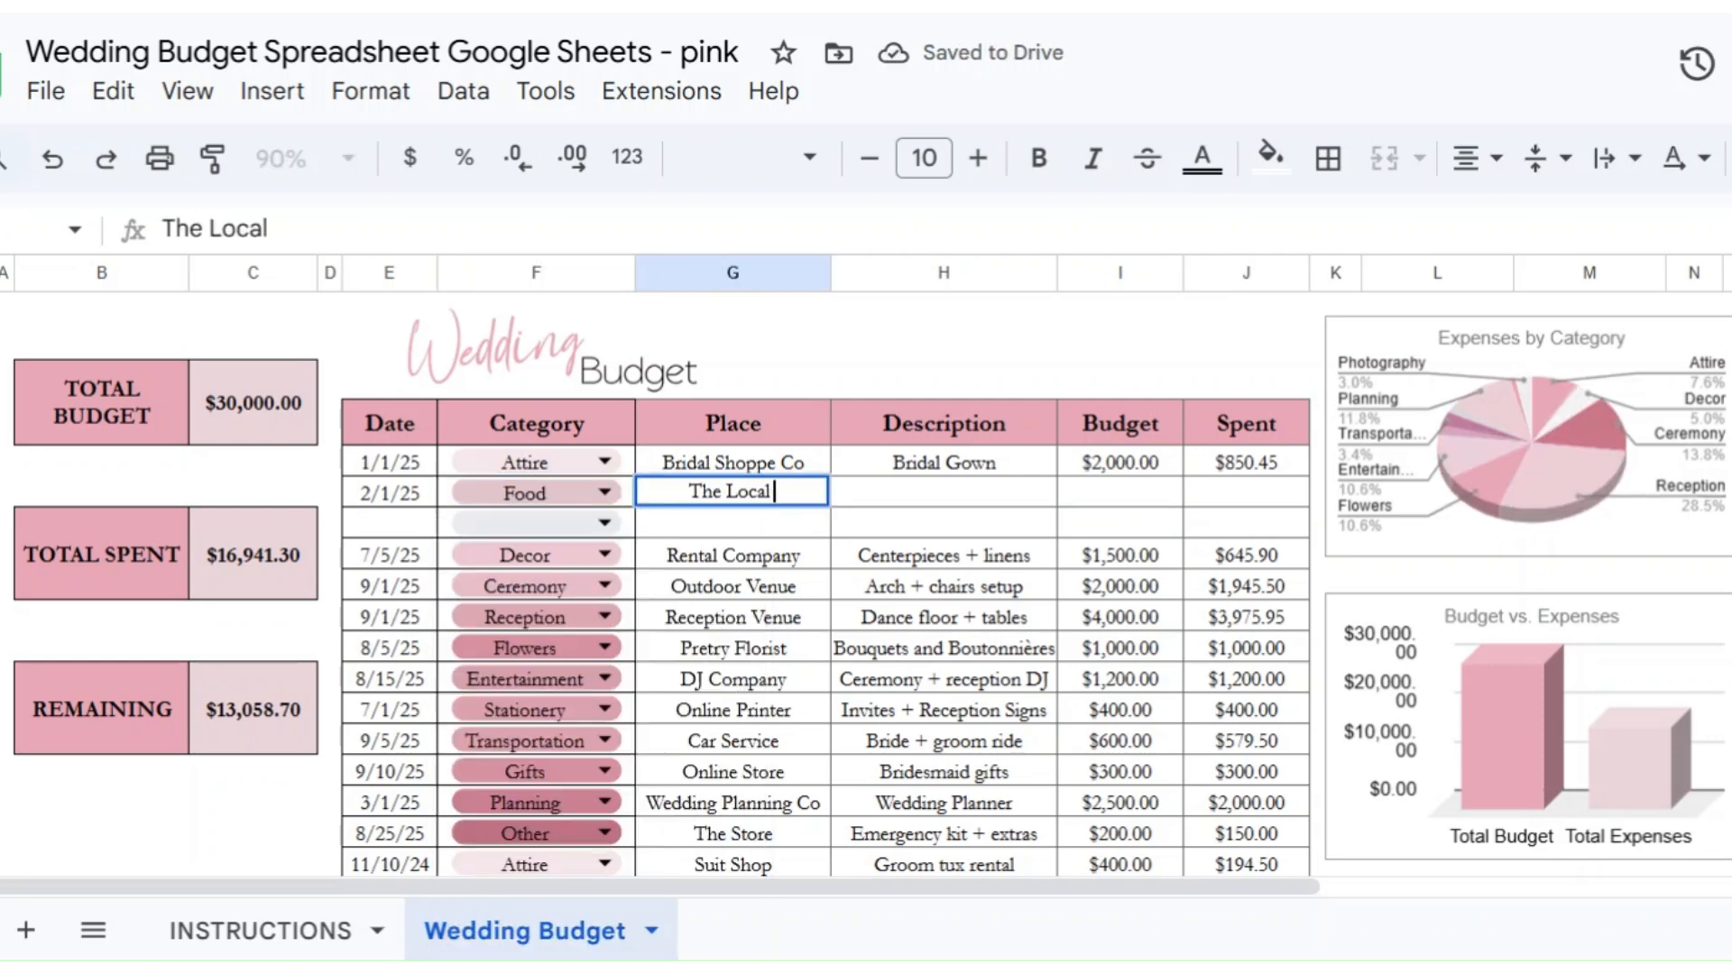
type(" Restauran")
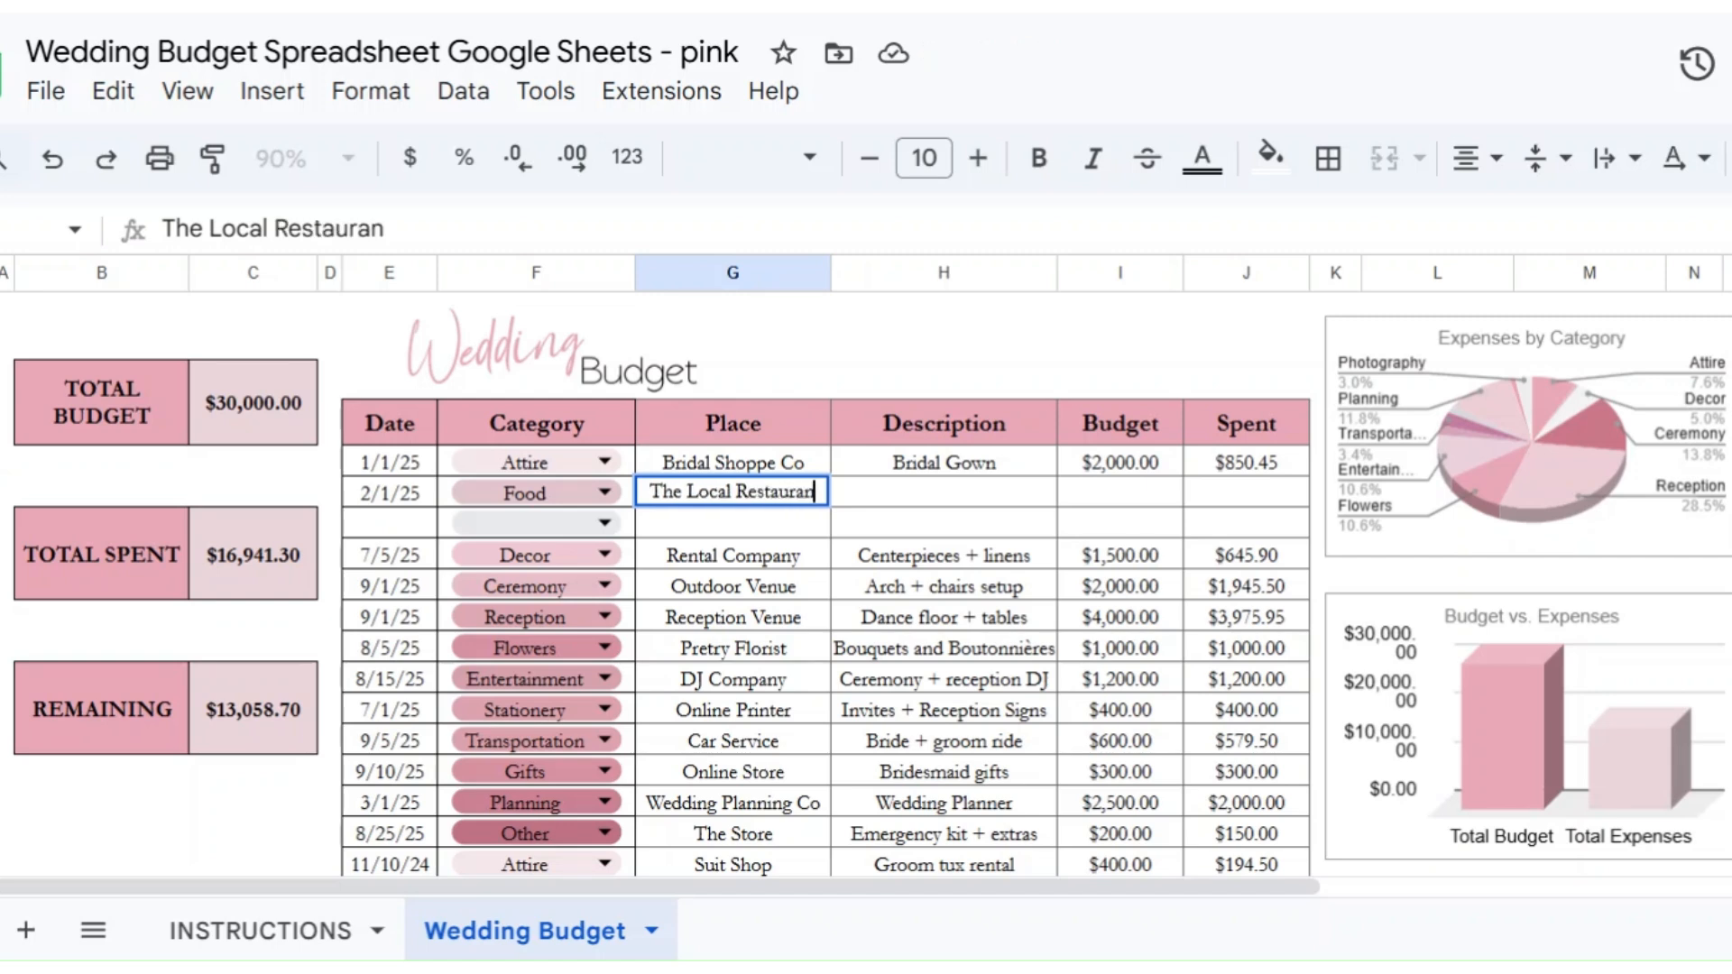
type("t")
key("Tab")
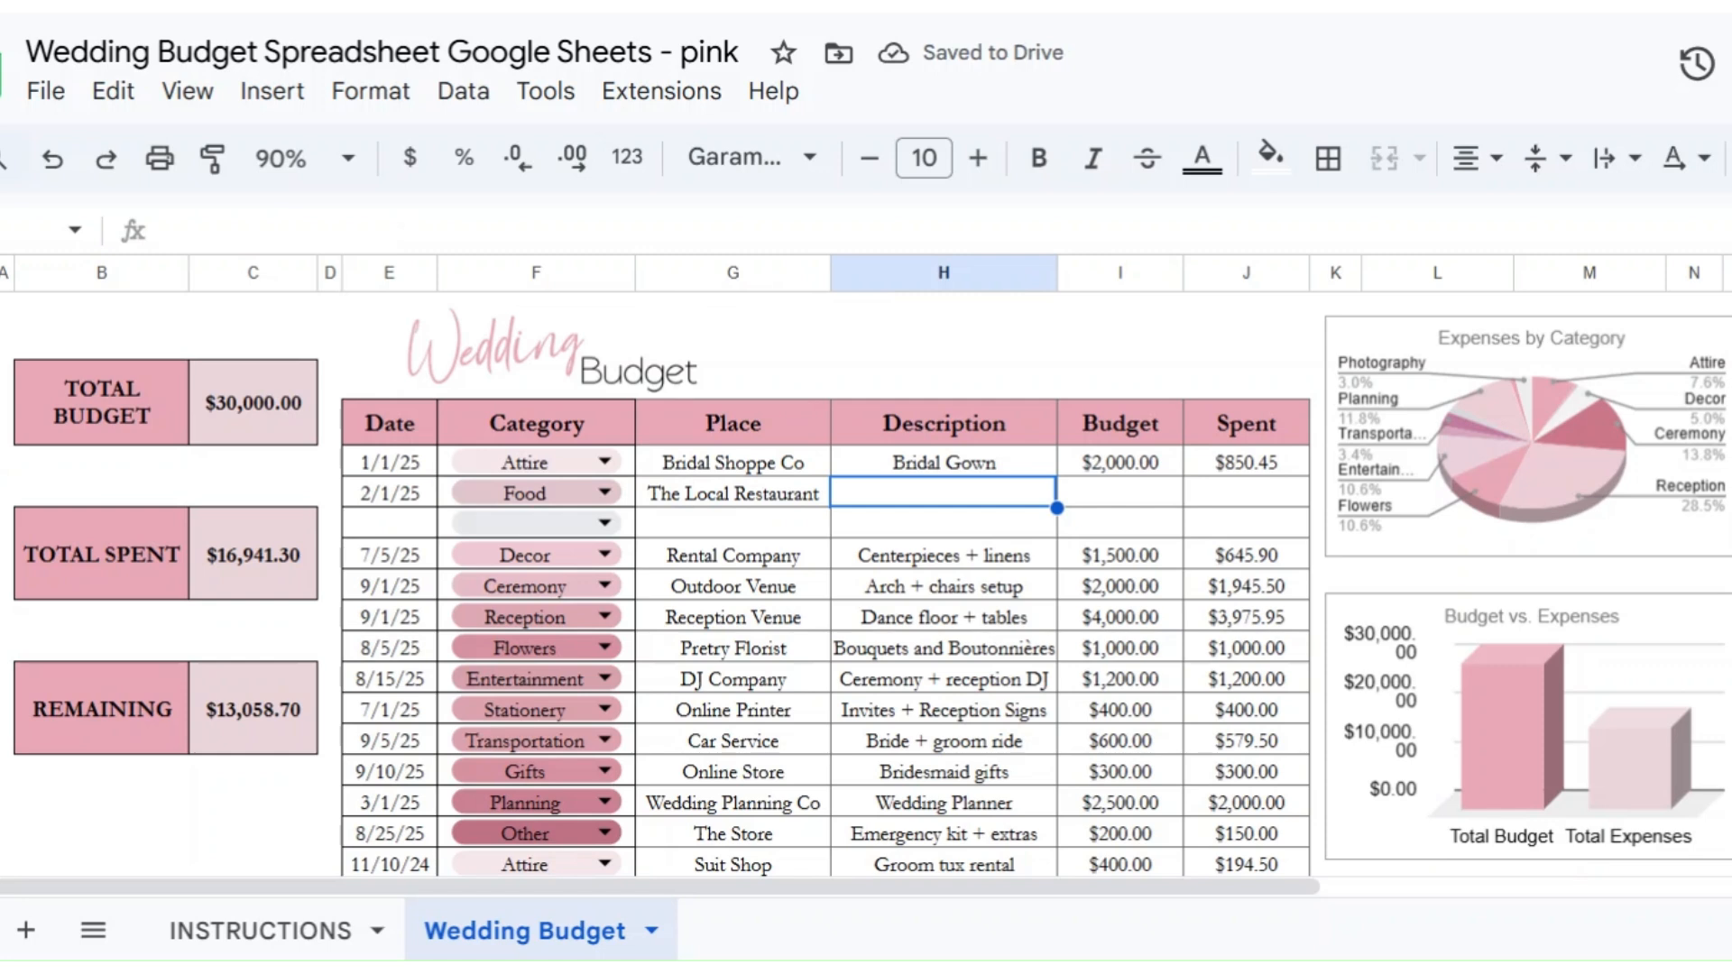
type("Reception")
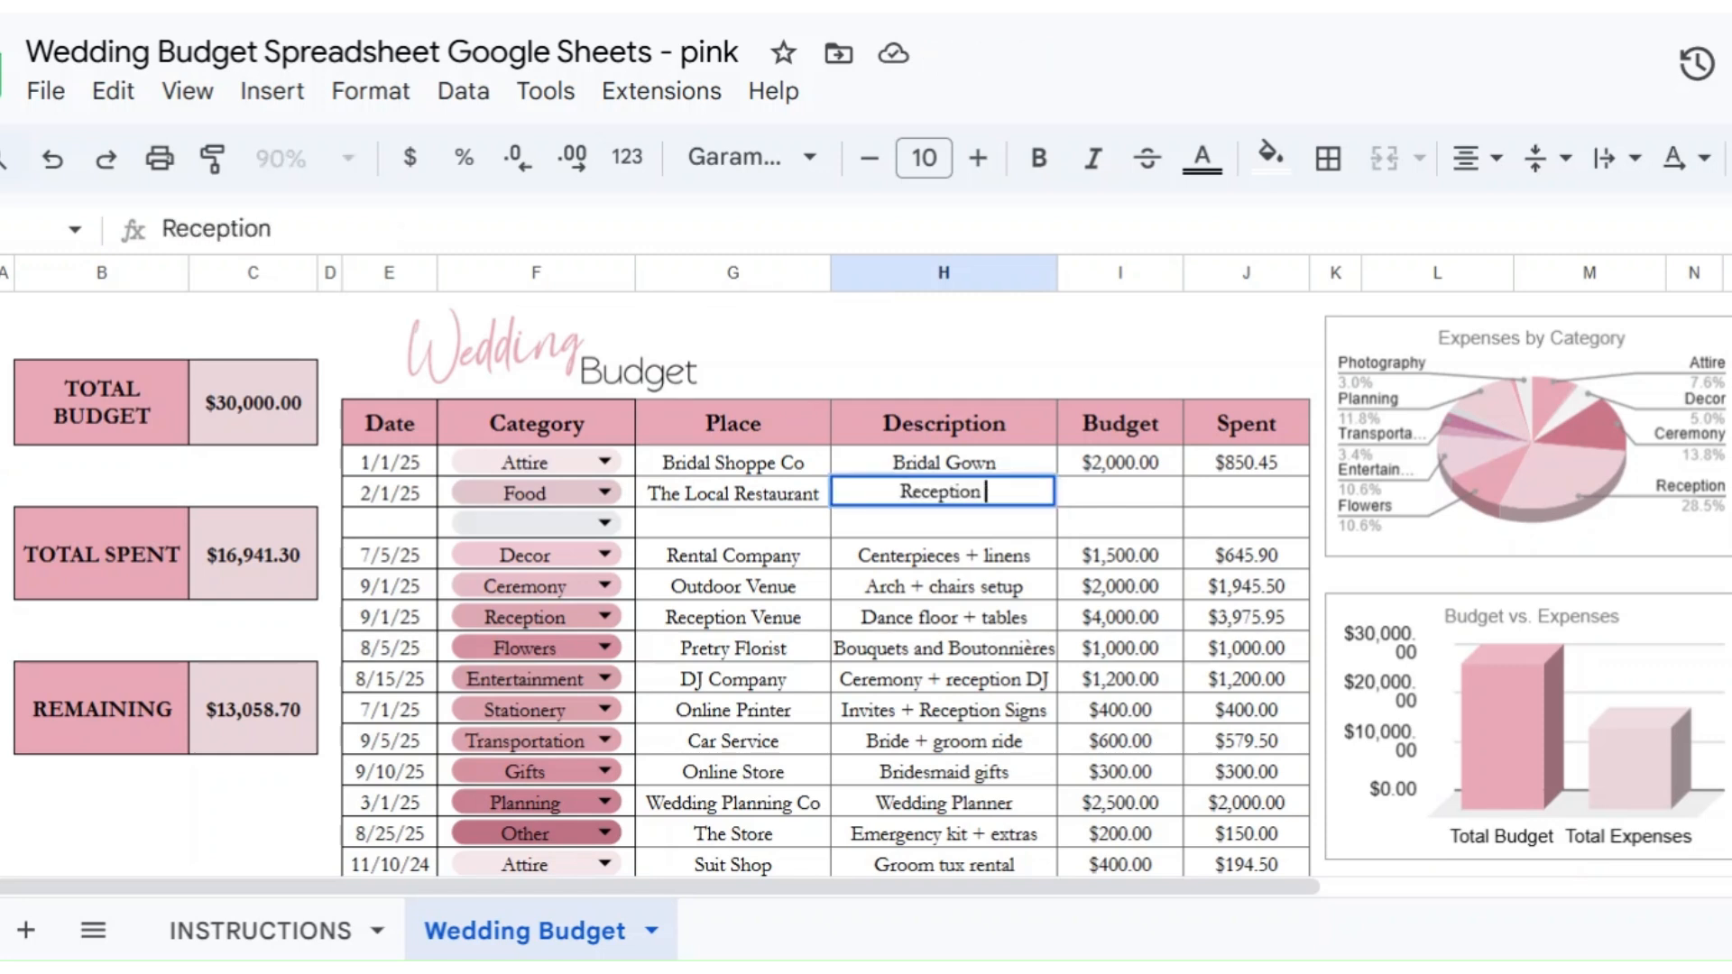
type(" Meal")
key("Tab")
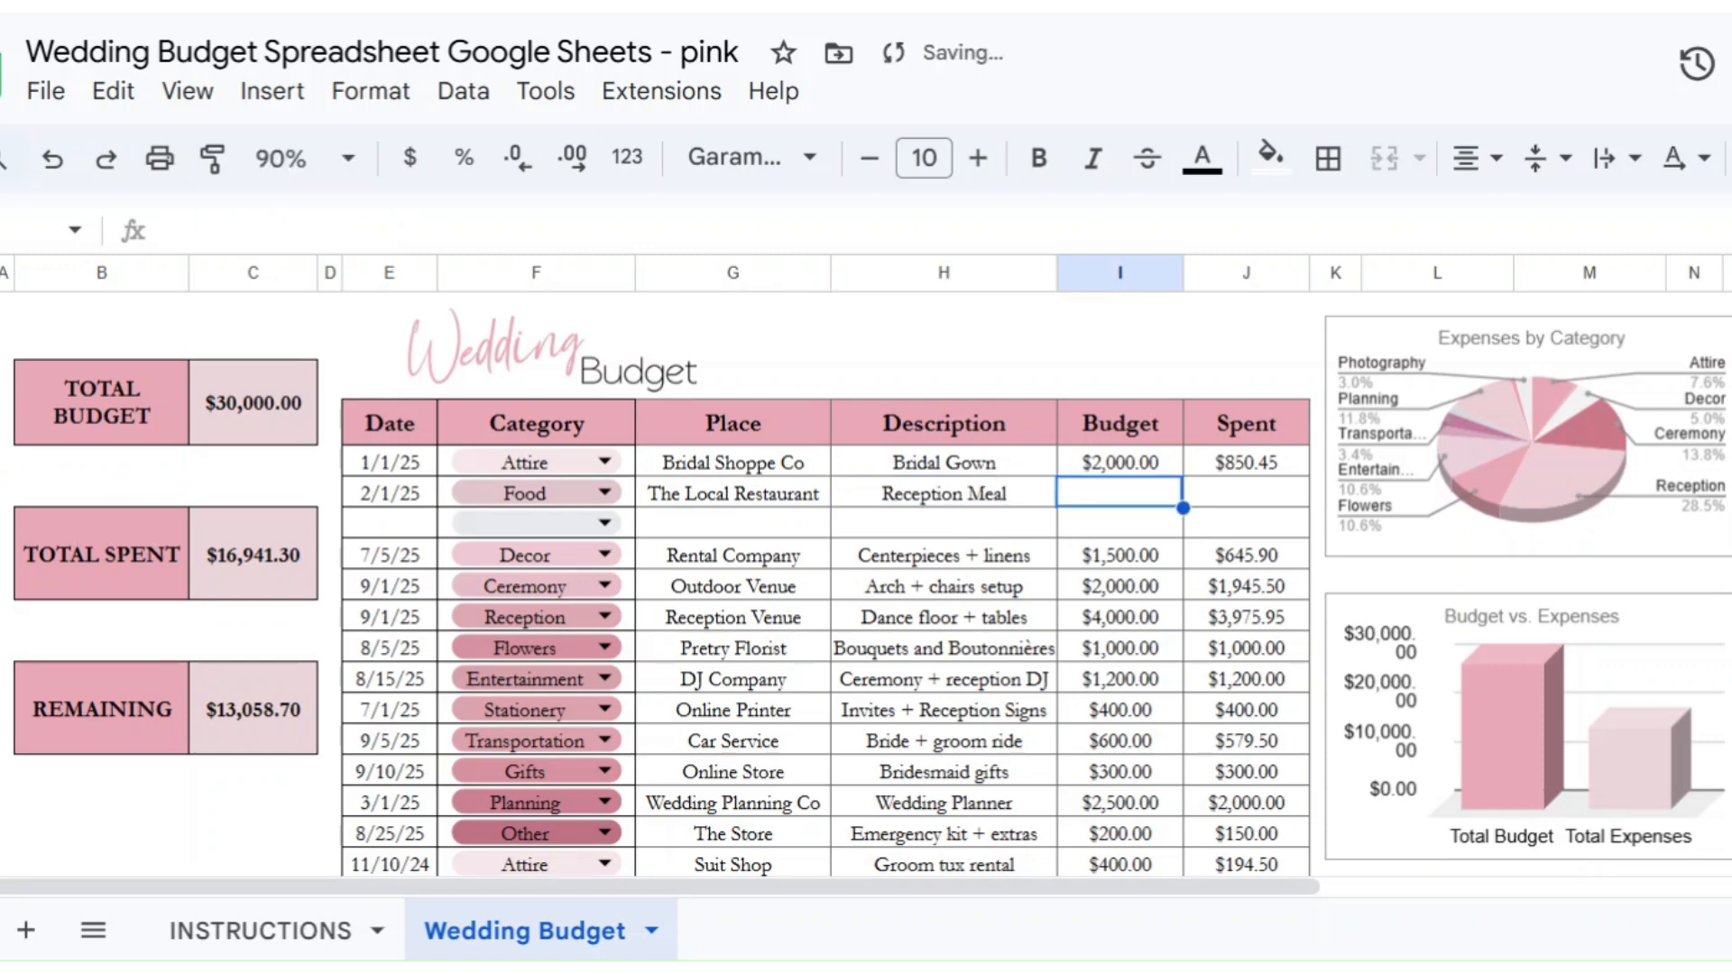
Step: Enter a budget of 8000 and a spent amount of 7500 for the Reception Meal expense
type("1")
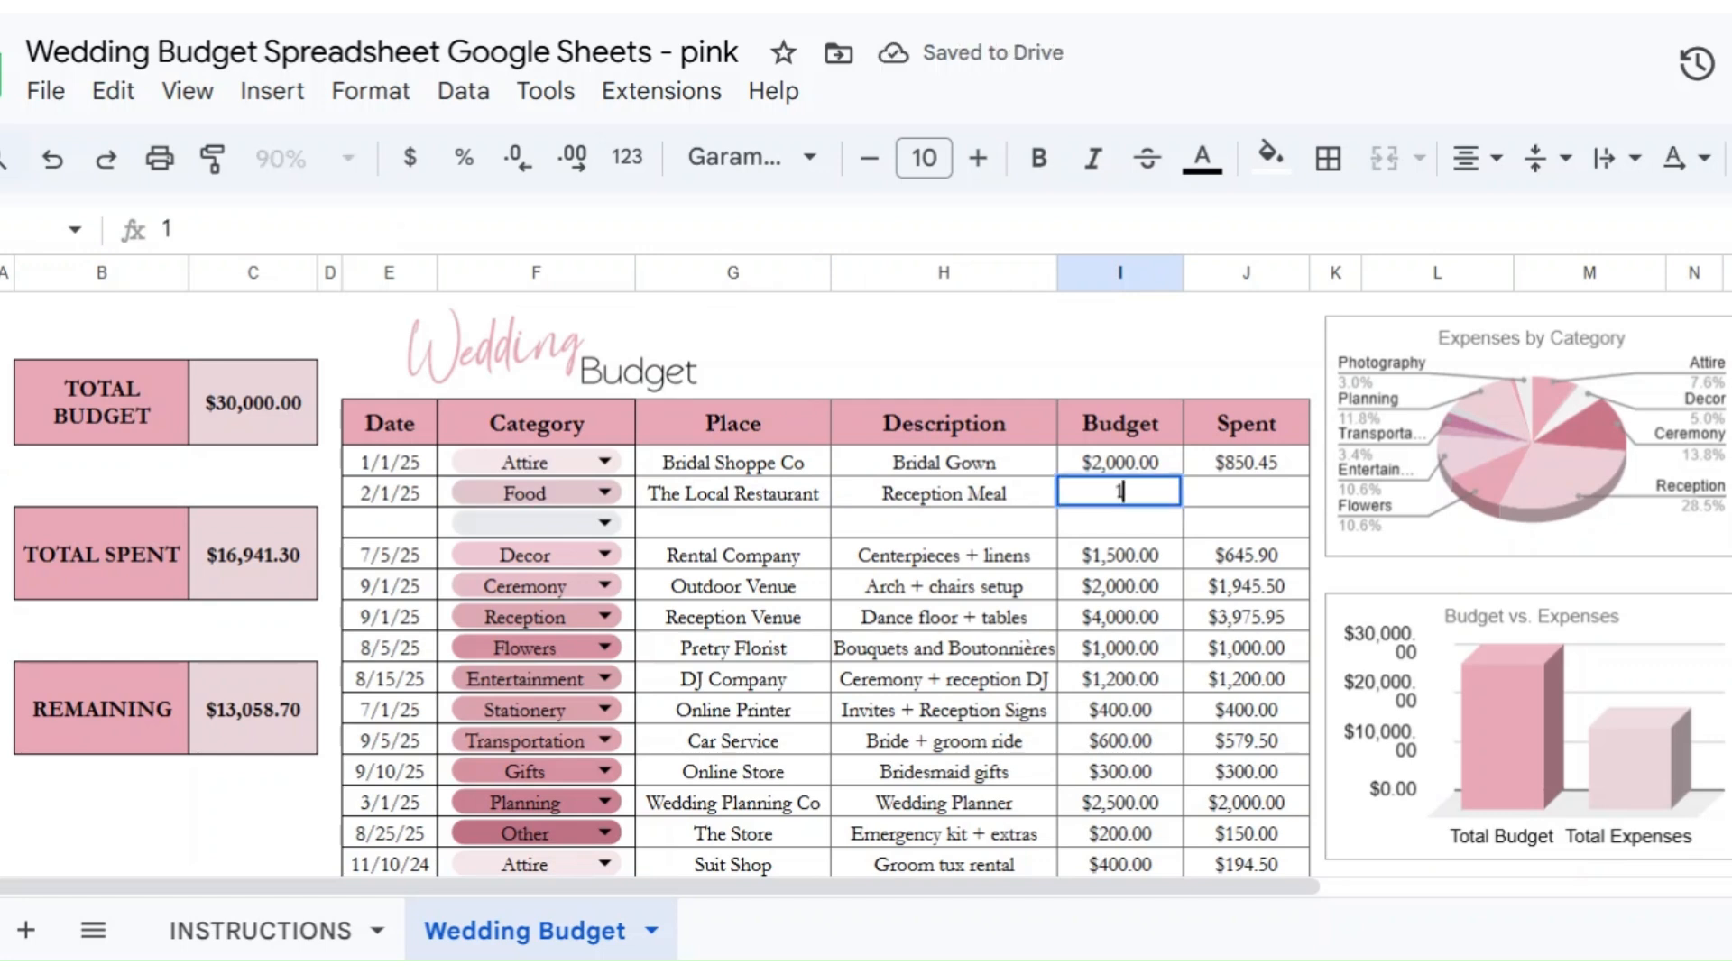
key("BackSpace")
type("8000")
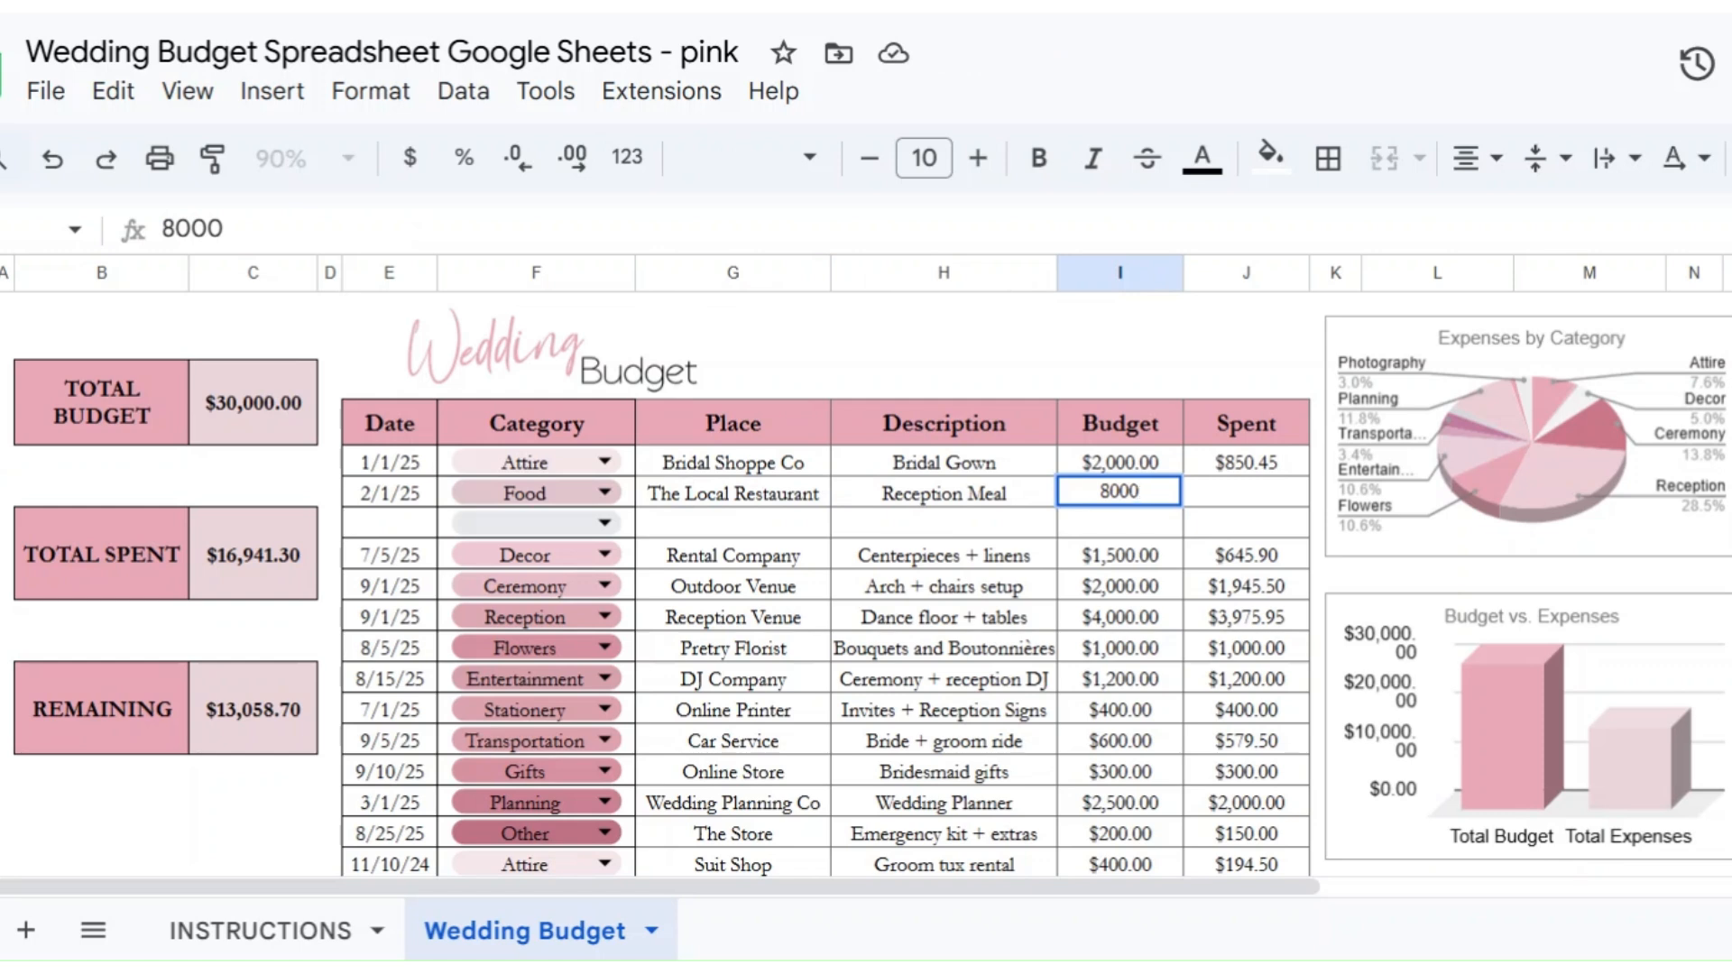
key("Tab")
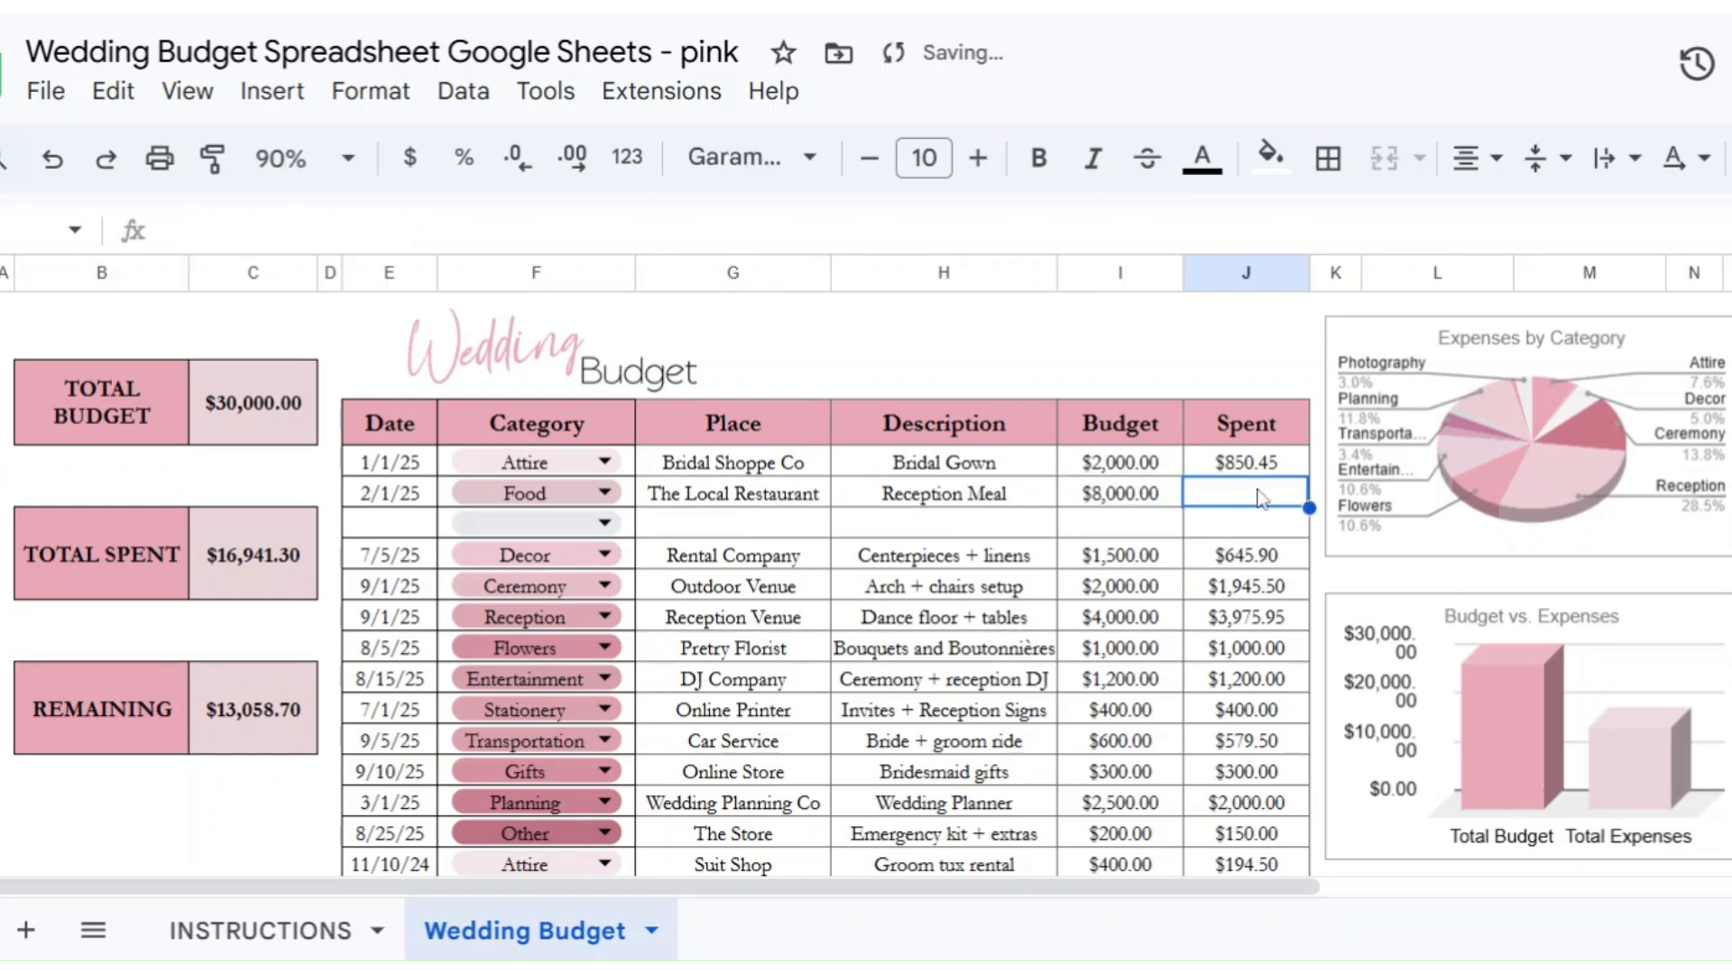
type("7500")
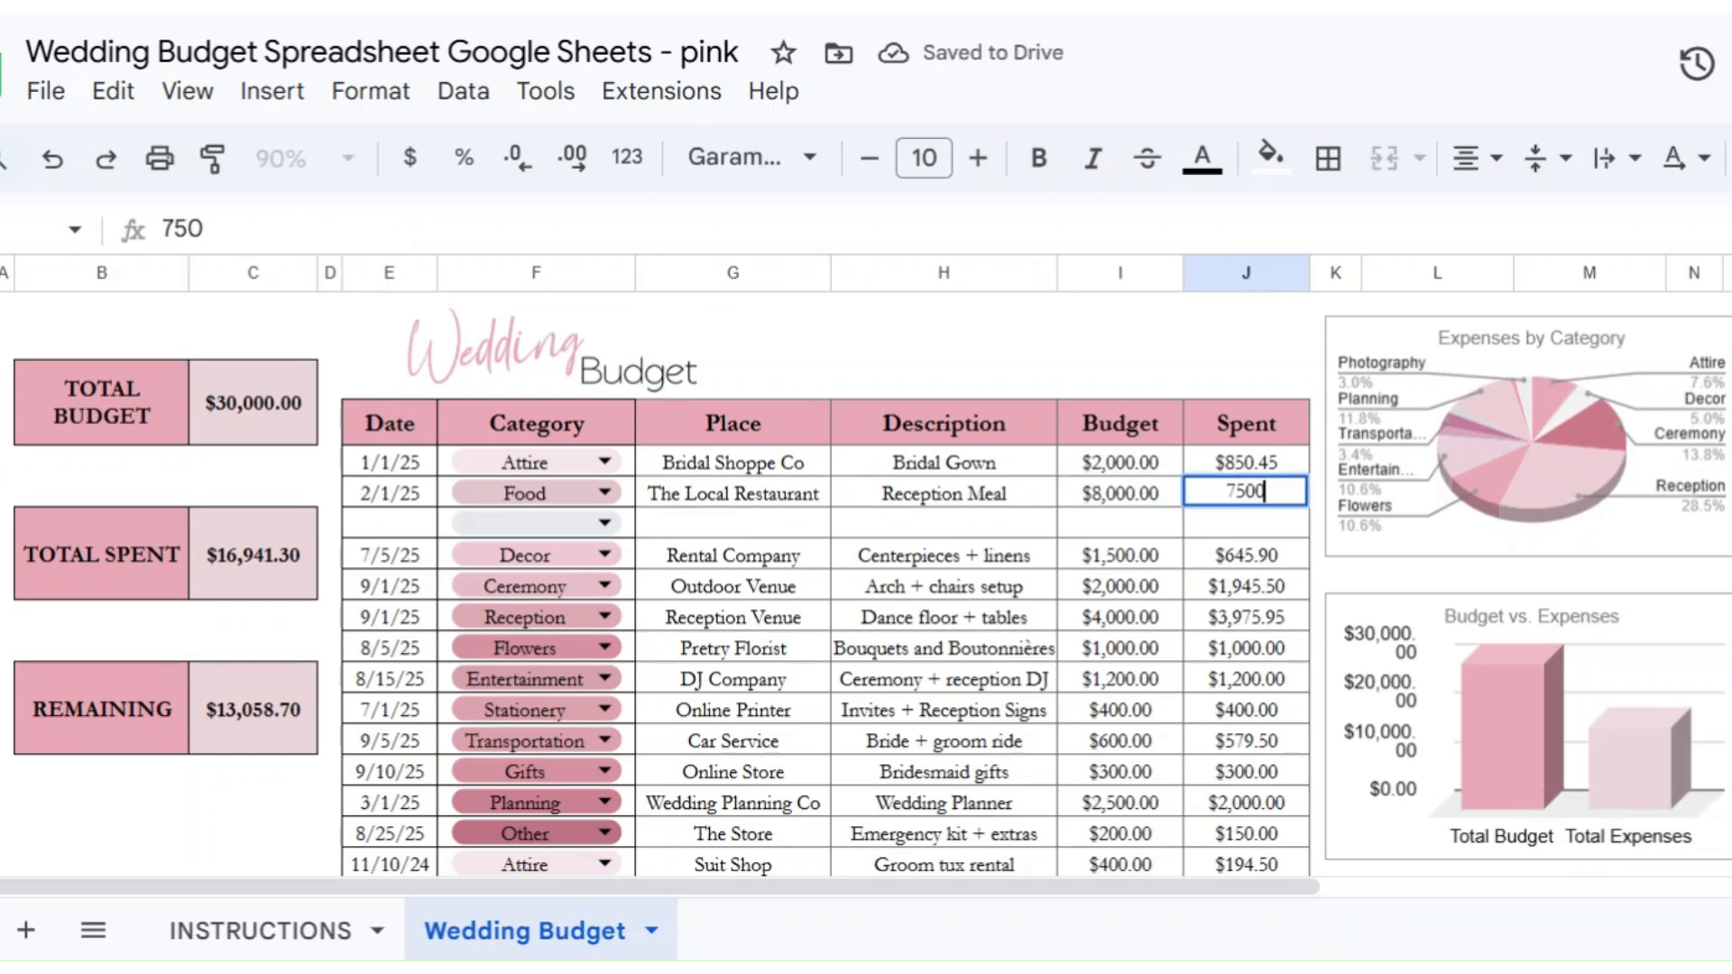
key("Return")
key("Up")
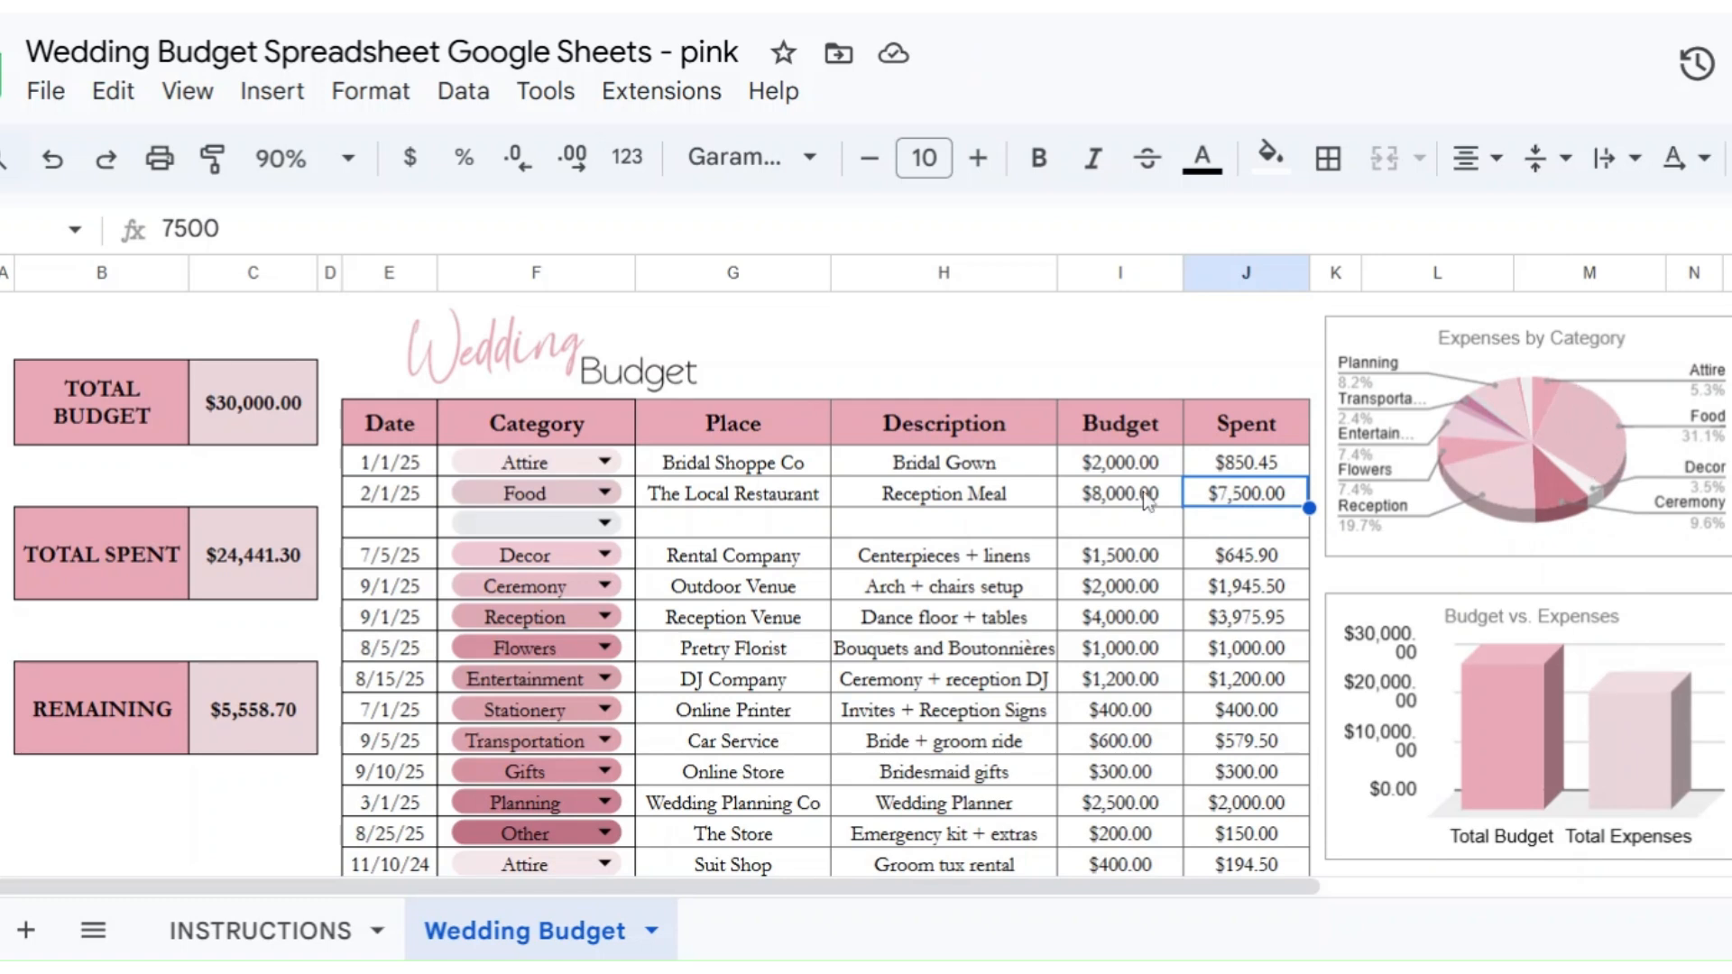
Step: Clear every expense row of the Wedding Budget table, from the Bridal Gown entry down through the last filled row
left_click(859, 586)
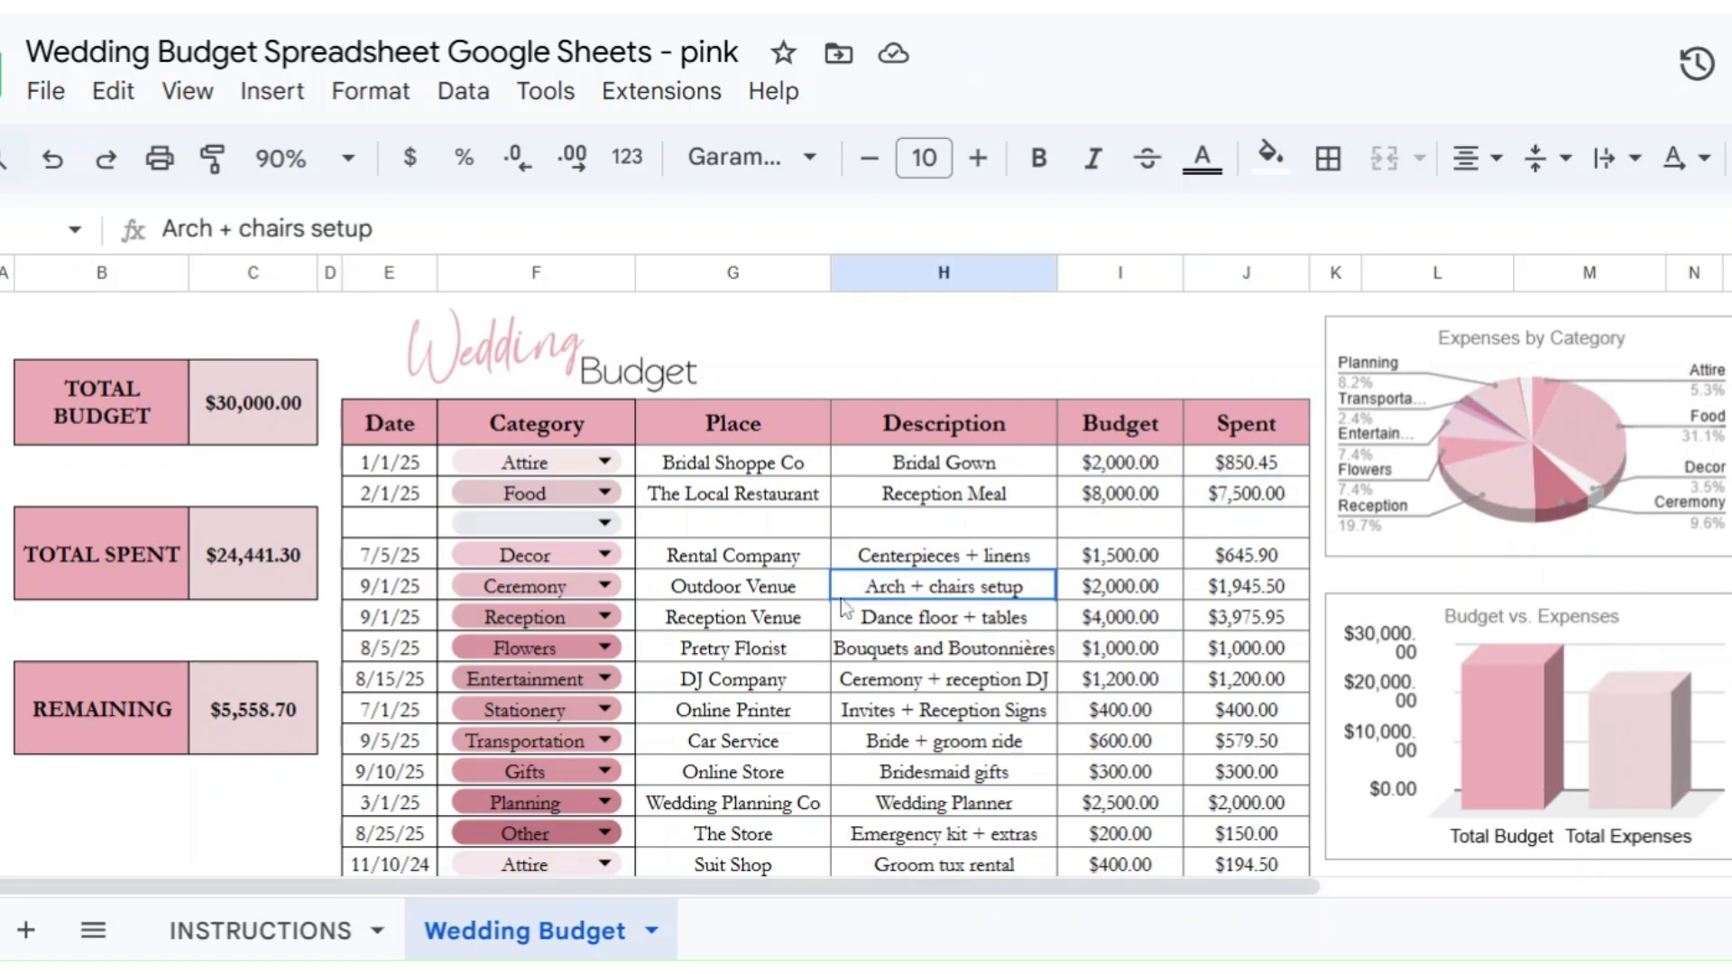
left_click_drag(359, 474, 1253, 839)
key("Delete")
left_click(897, 494)
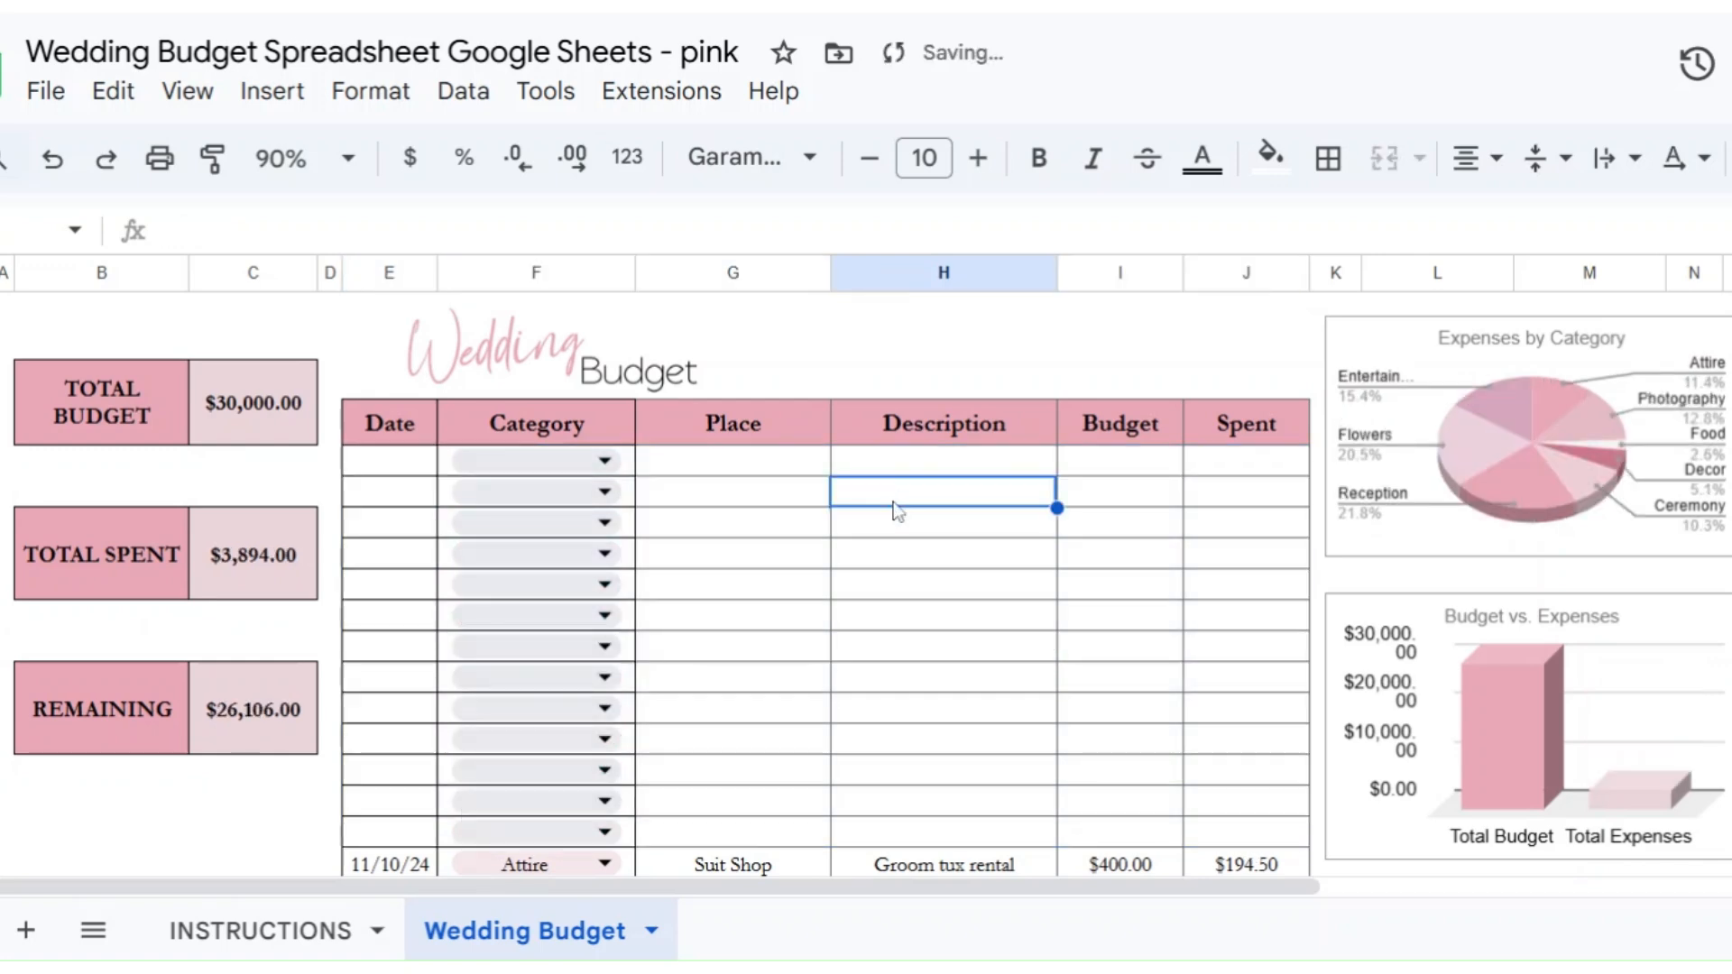
scroll(691, 581, "down", 3)
left_click_drag(397, 580, 1194, 830)
key("Delete")
scroll(1036, 756, "up", 5)
left_click(1027, 739)
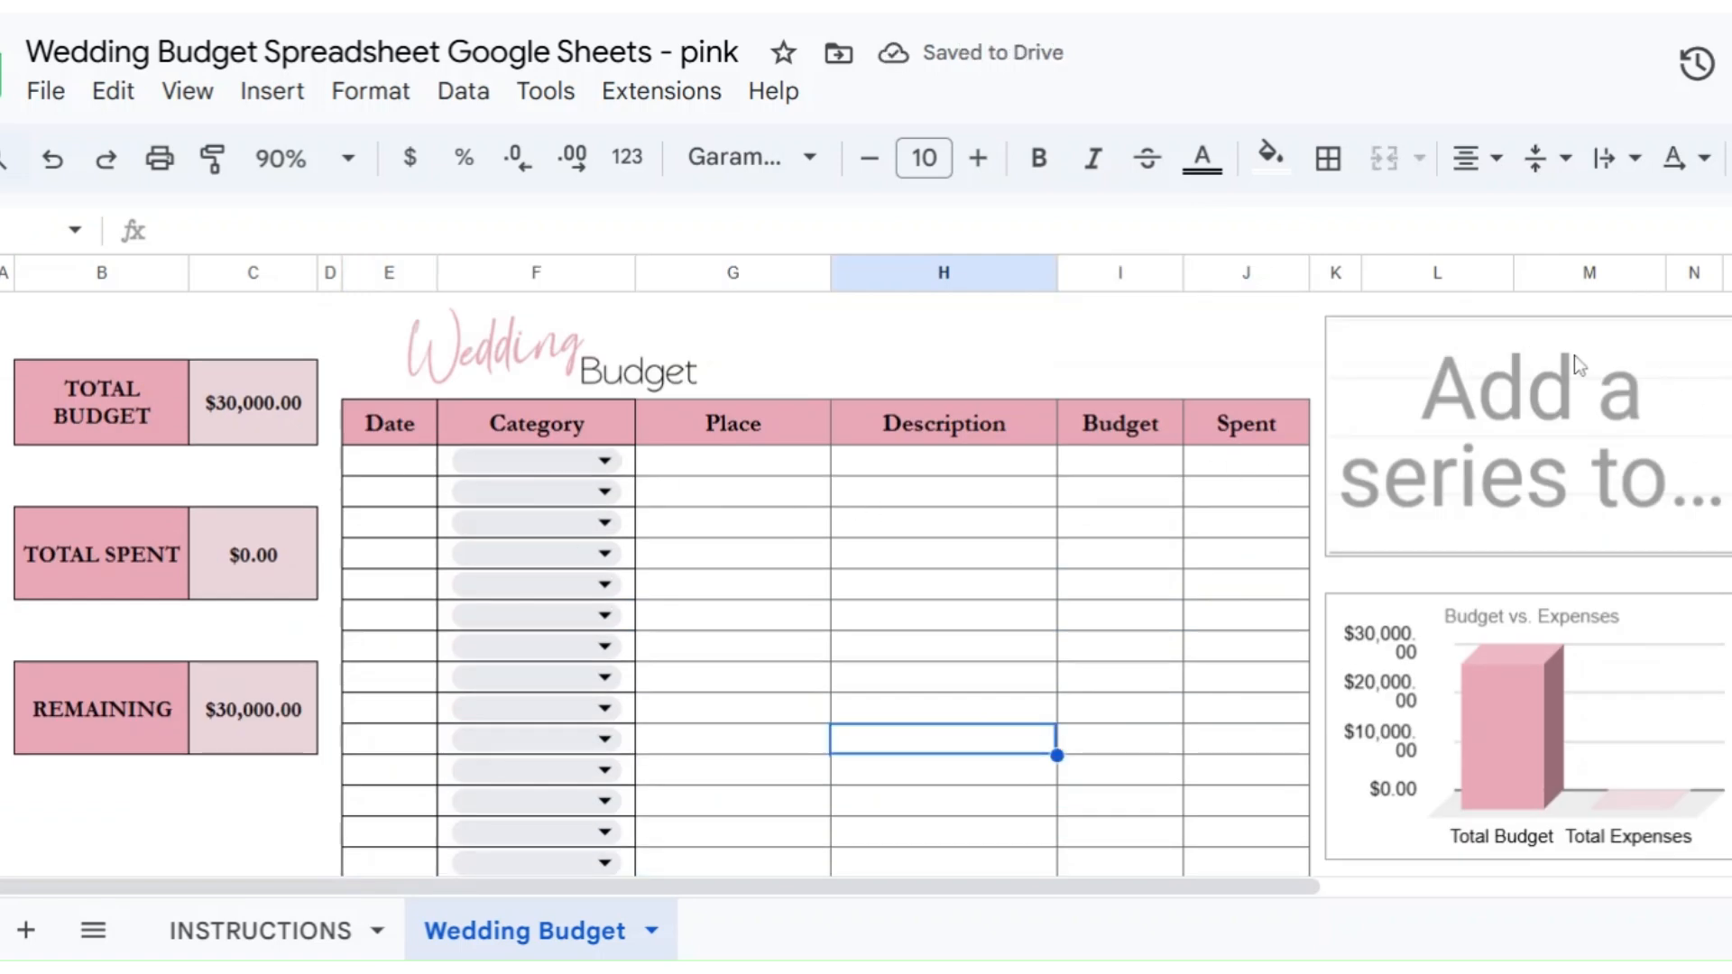
Step: Start the first empty expense row with date 1/1/25 and category Attire
left_click(392, 467)
type("1")
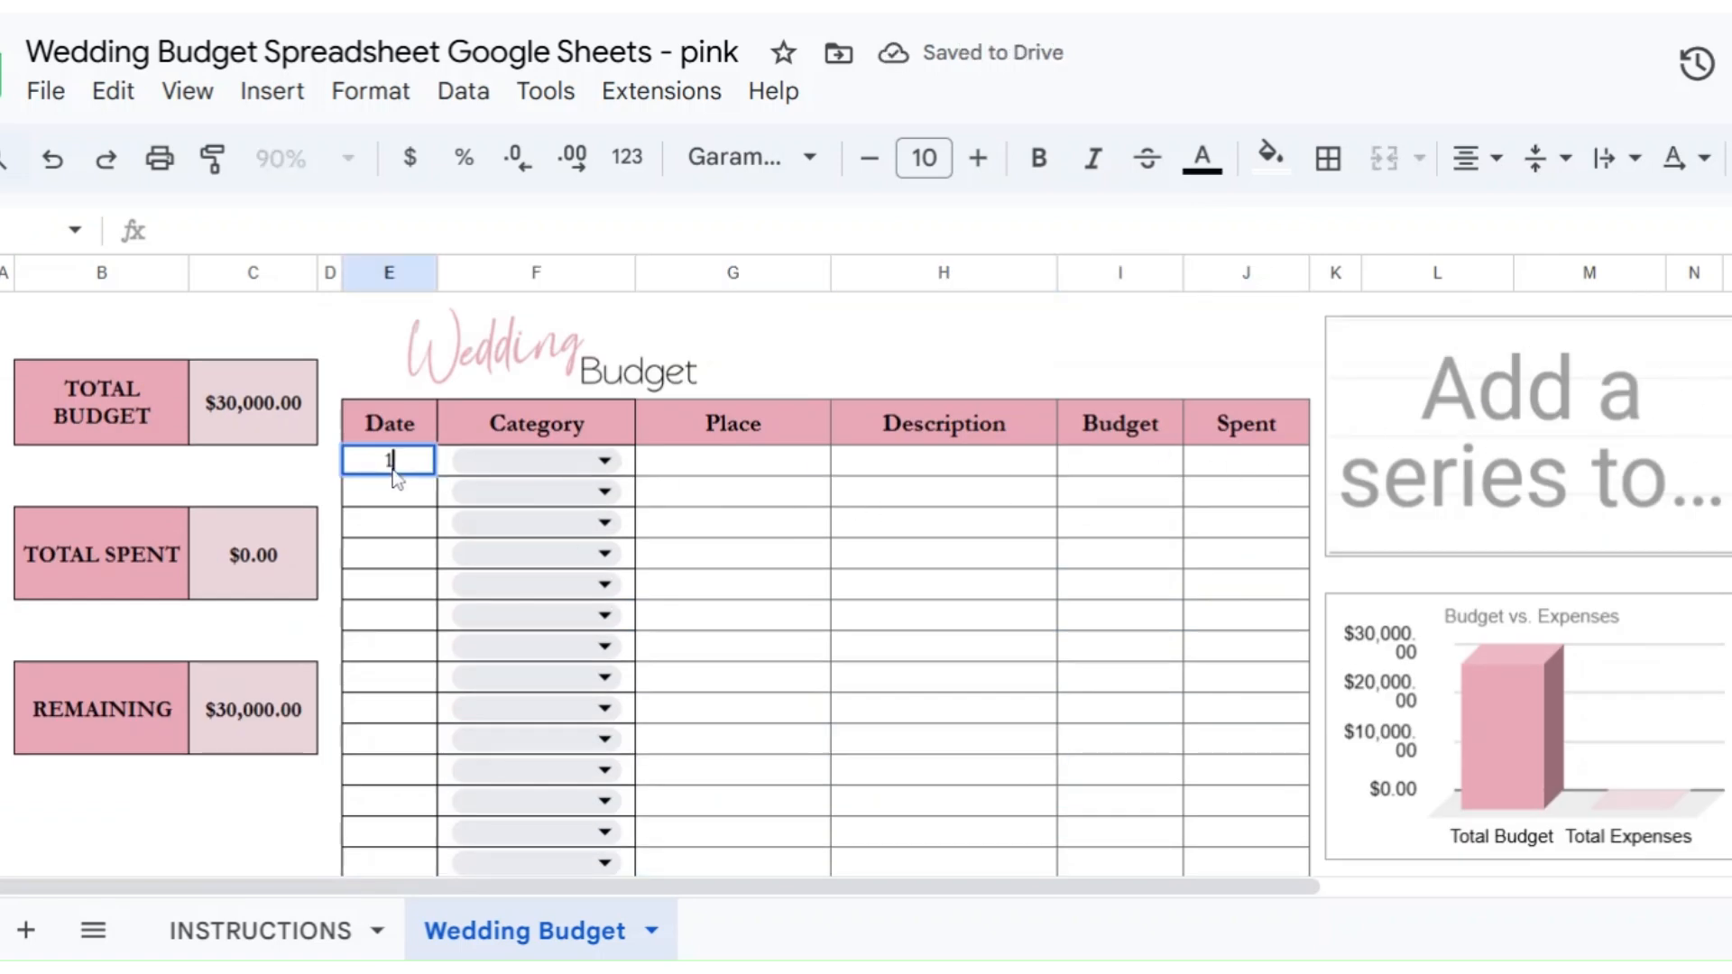
type("/1/25")
left_click(492, 467)
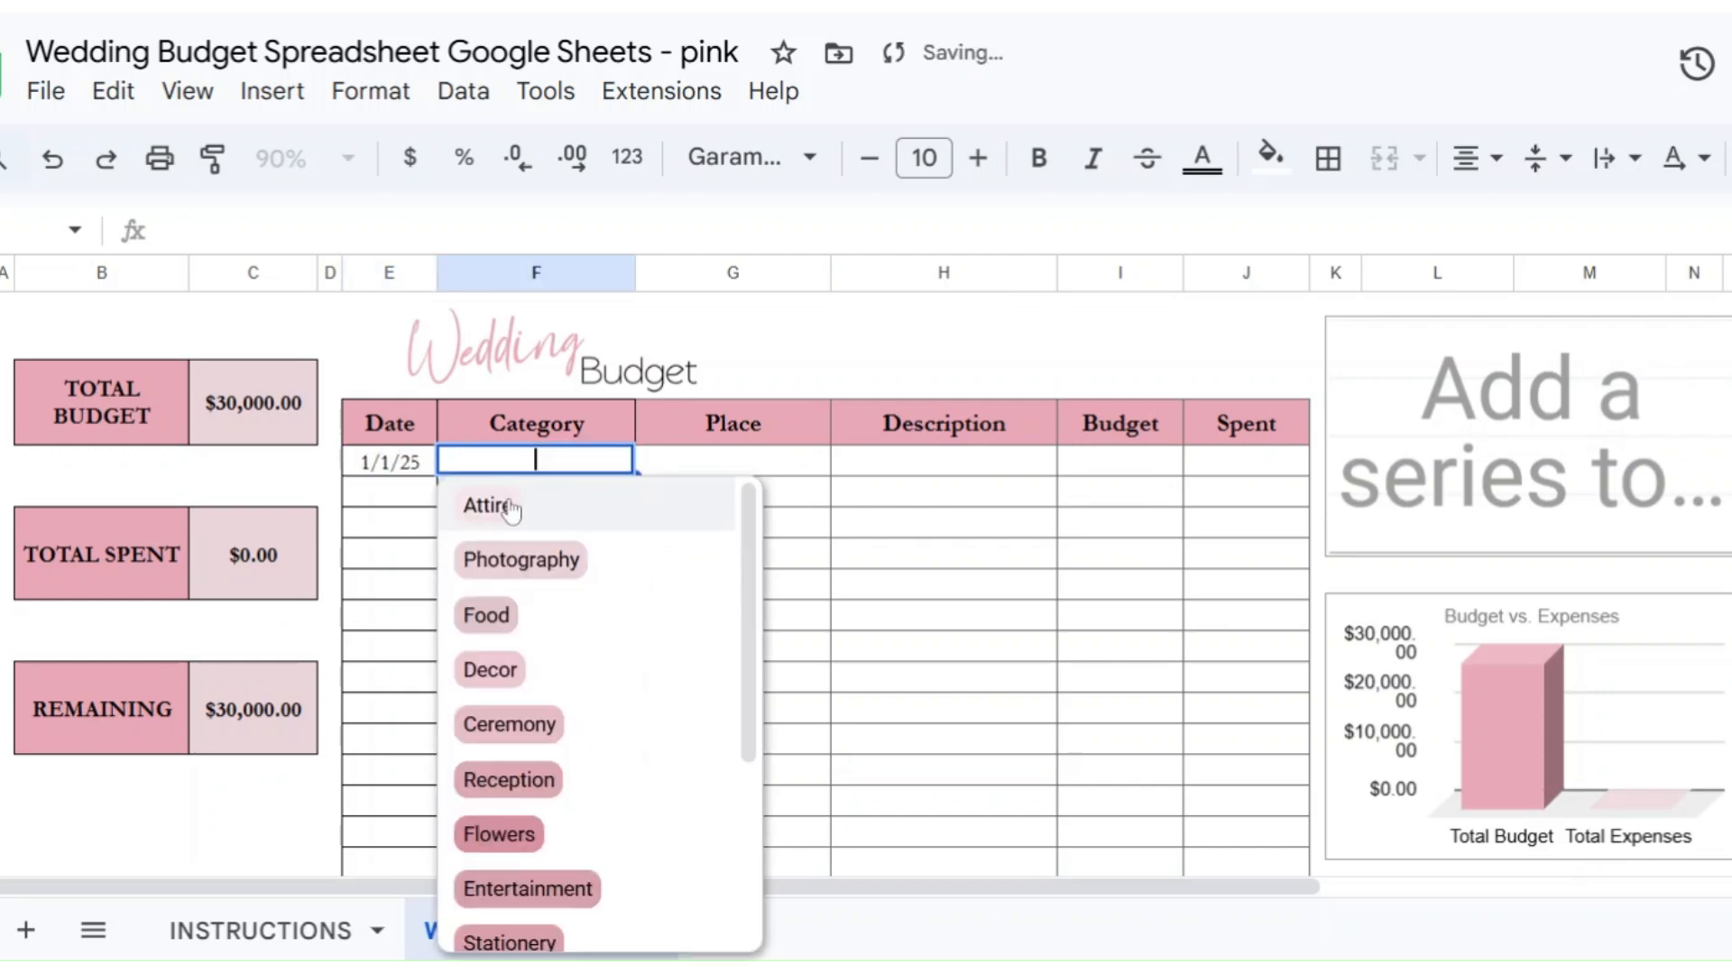
left_click(510, 507)
Step: Fill in the Attire row with place "Store" and description "Item"
left_click(762, 465)
type("Store")
key("Tab")
type("Ite")
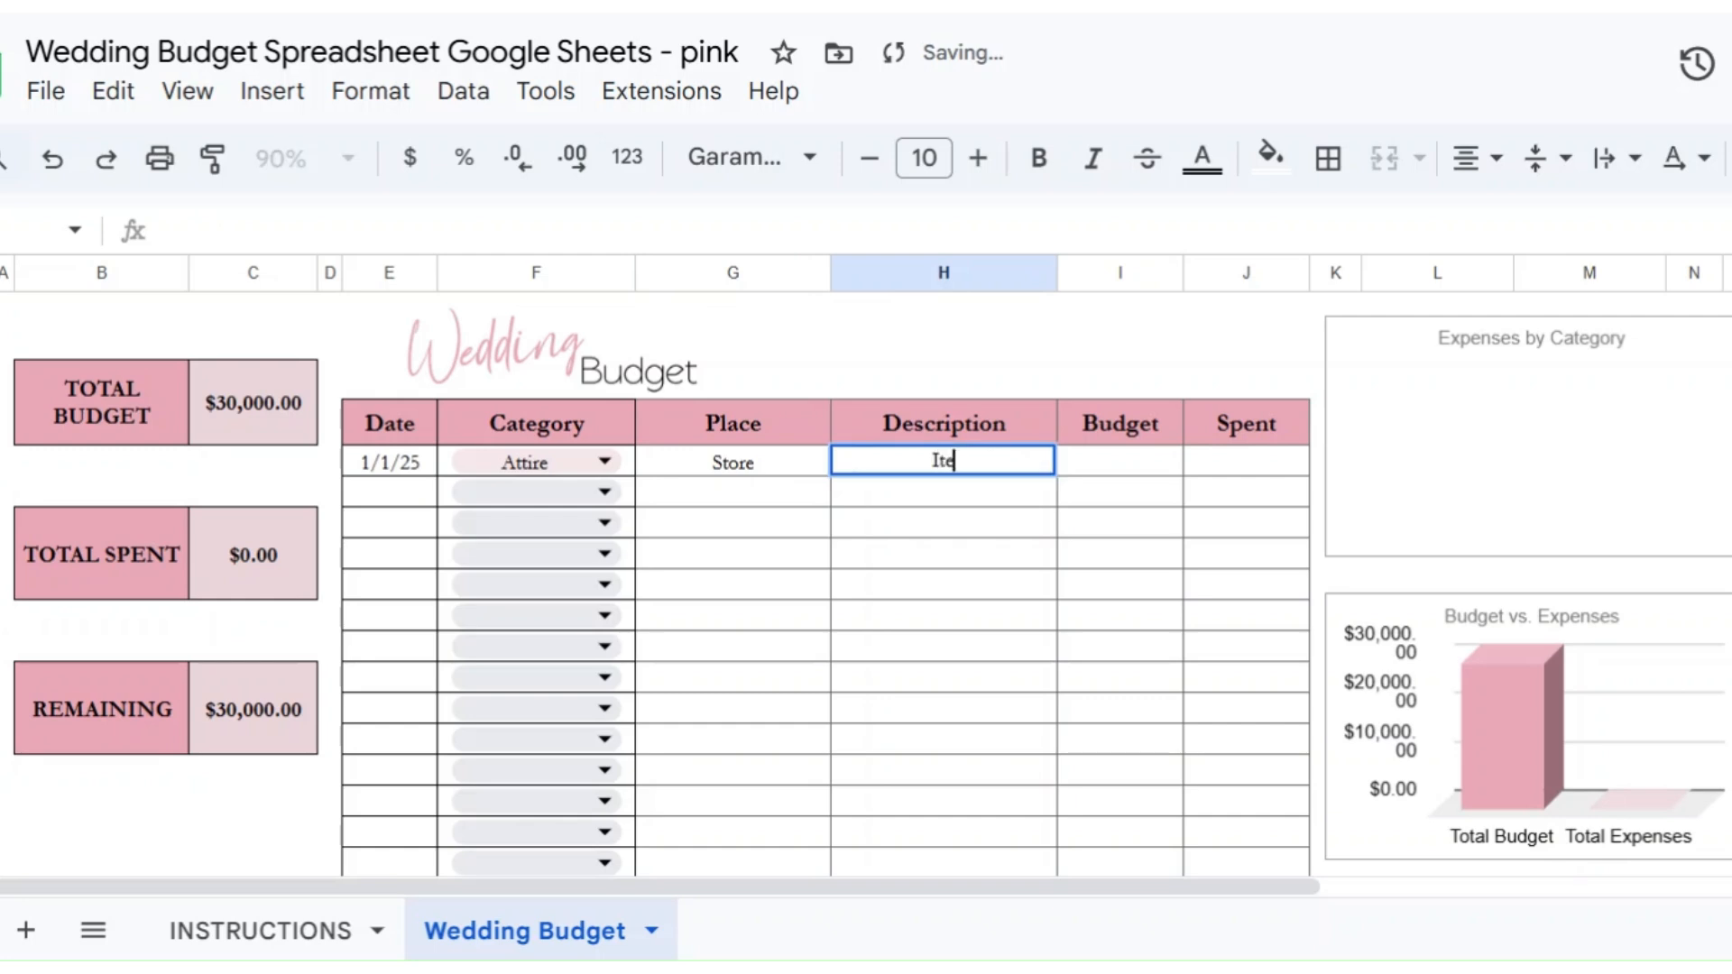
type("m")
key("Tab")
Step: Enter a budget of 100 and a spent amount of 100 for the Attire row
type("100")
key("Tab")
key("Tab")
key("shift+Tab")
type("0")
key("Return")
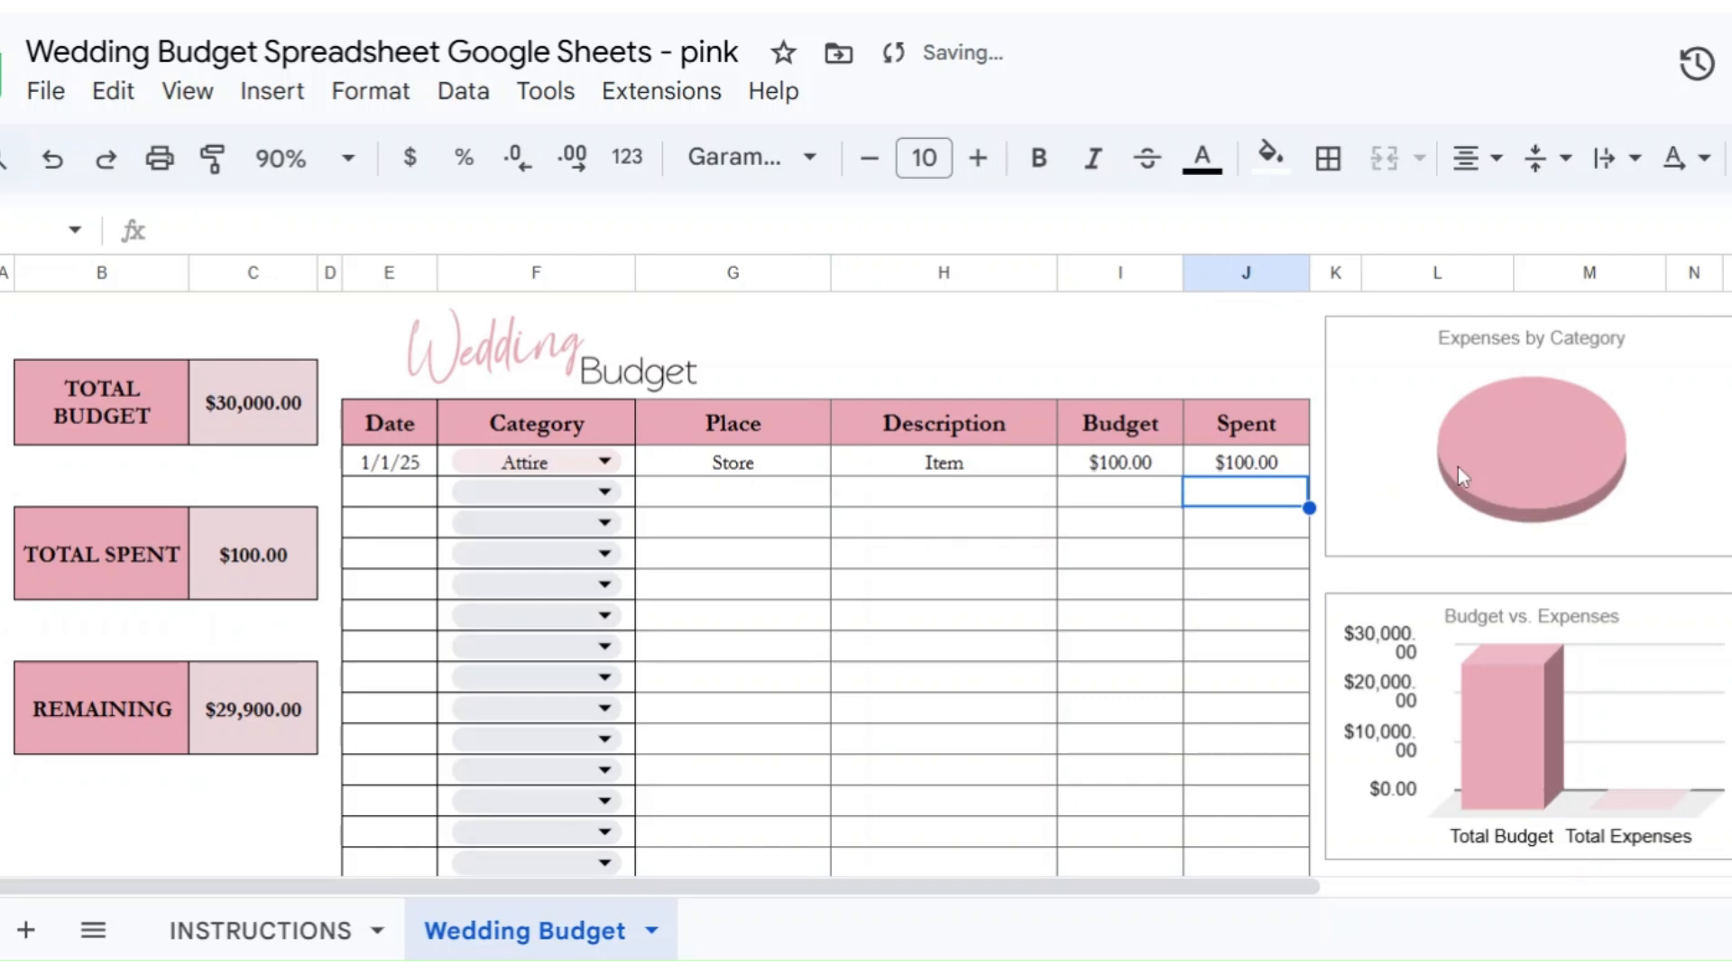
Step: Add a spent amount of 5 in the second expense row and assign it the Photography category
type("5")
key("Return")
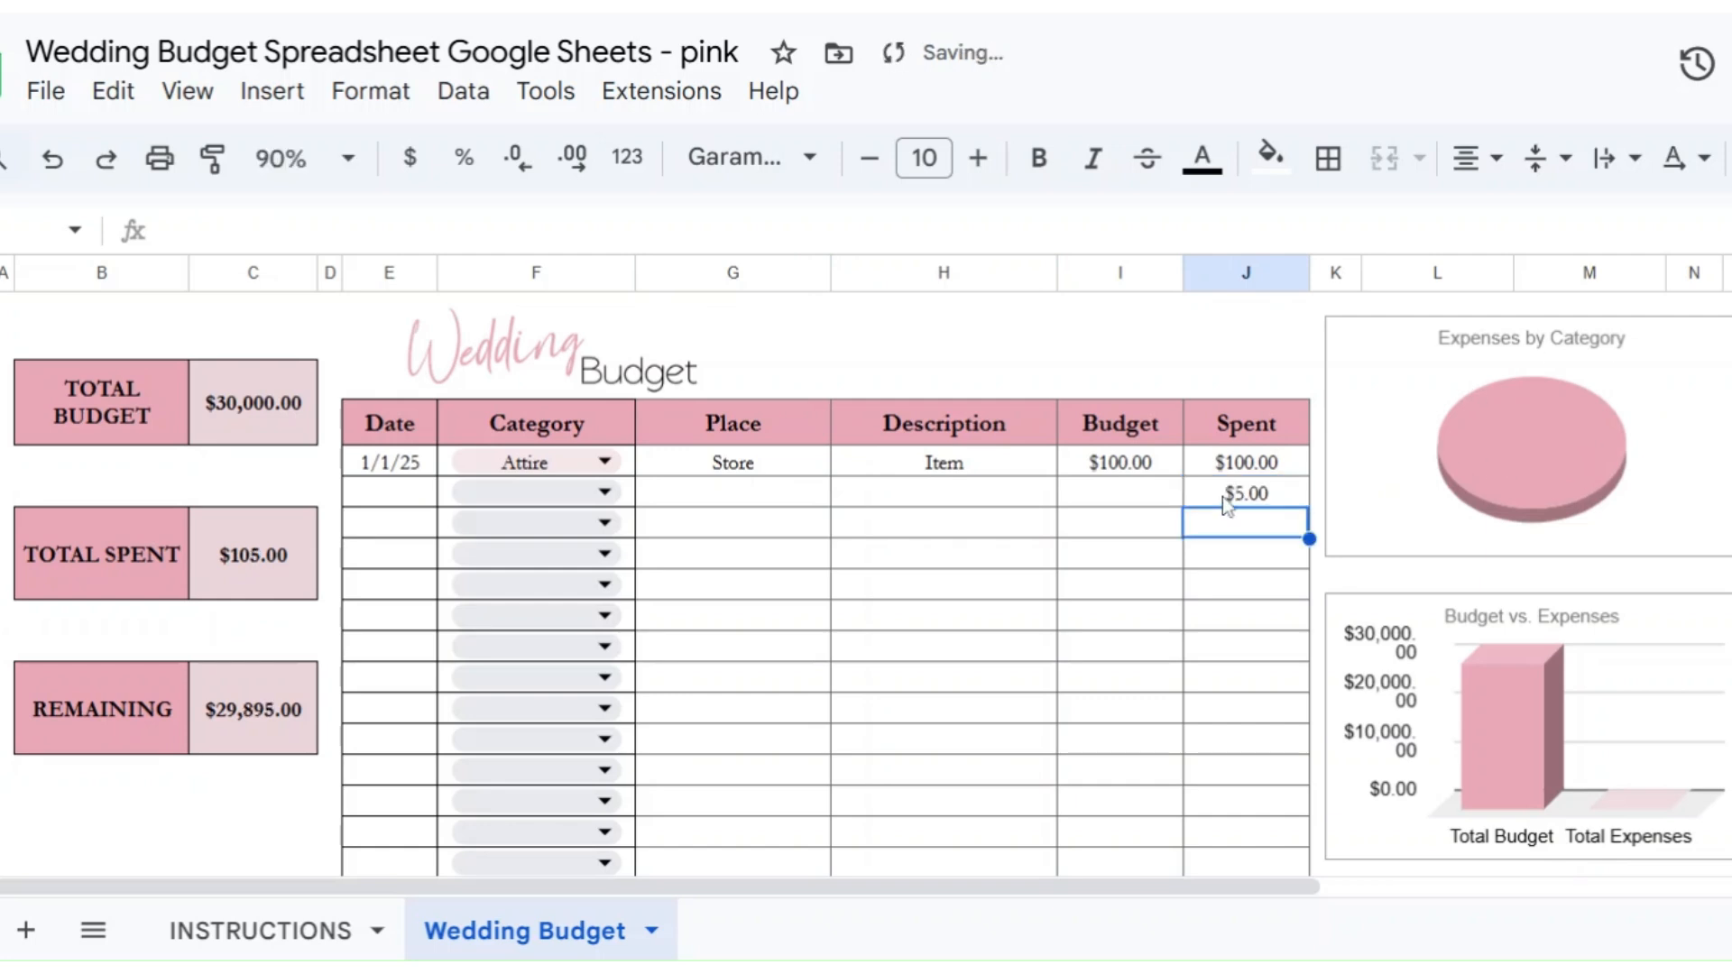
left_click(595, 495)
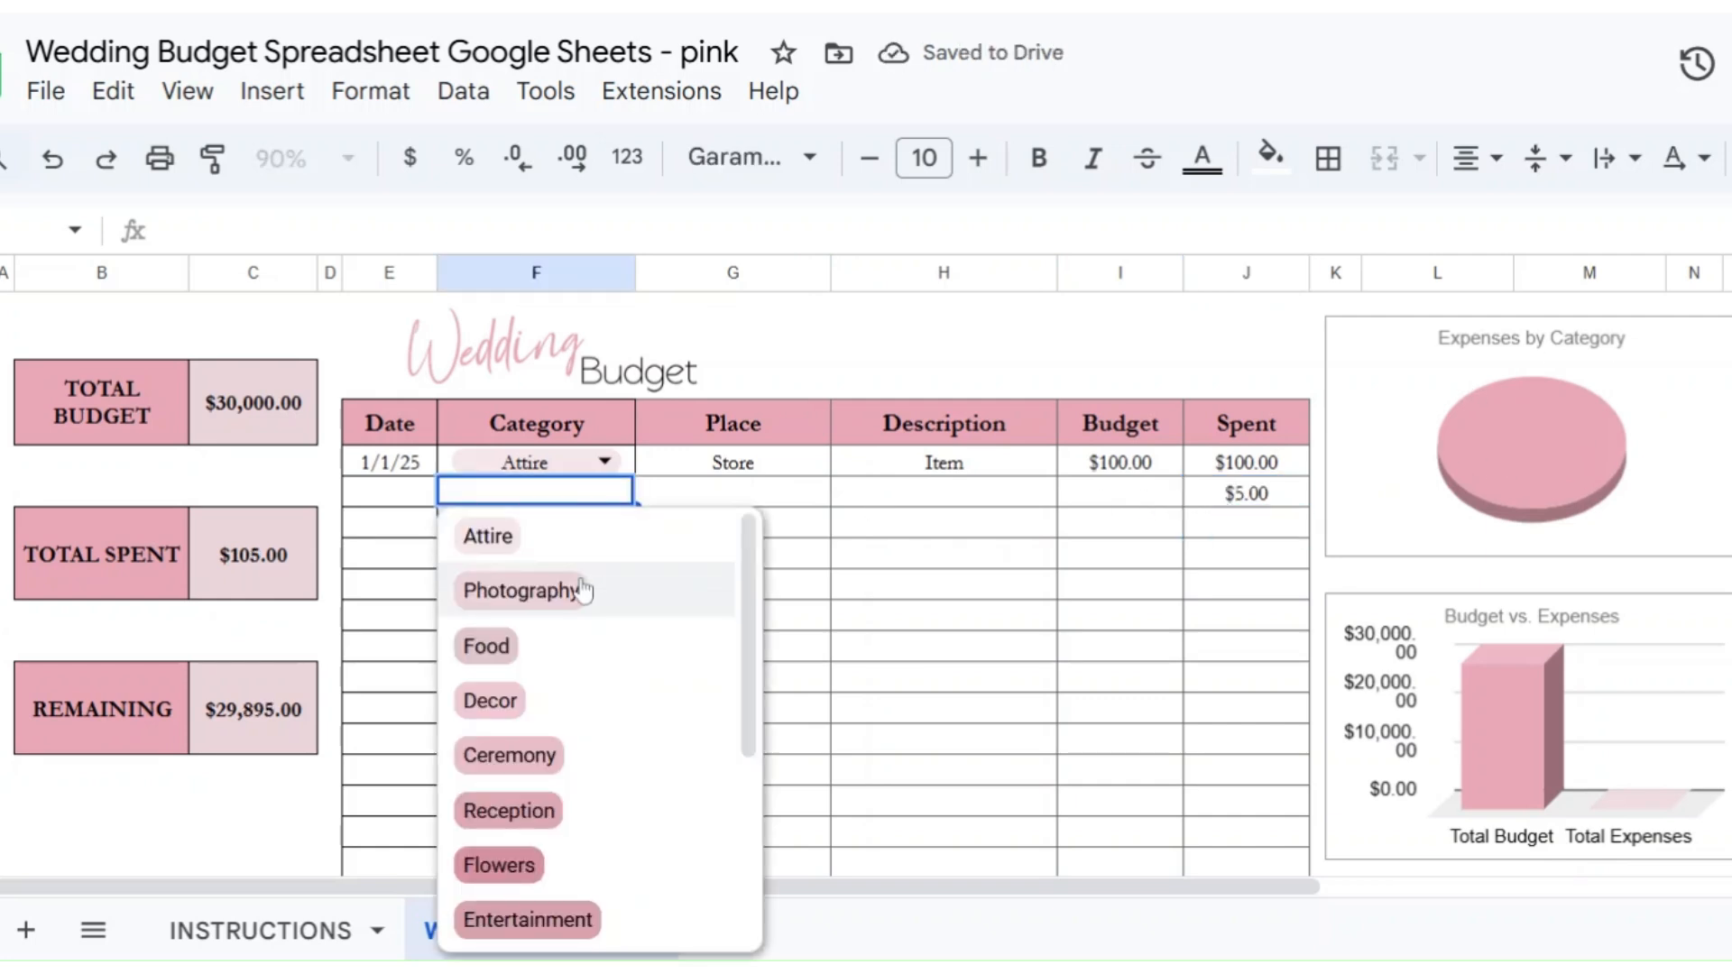
left_click(584, 591)
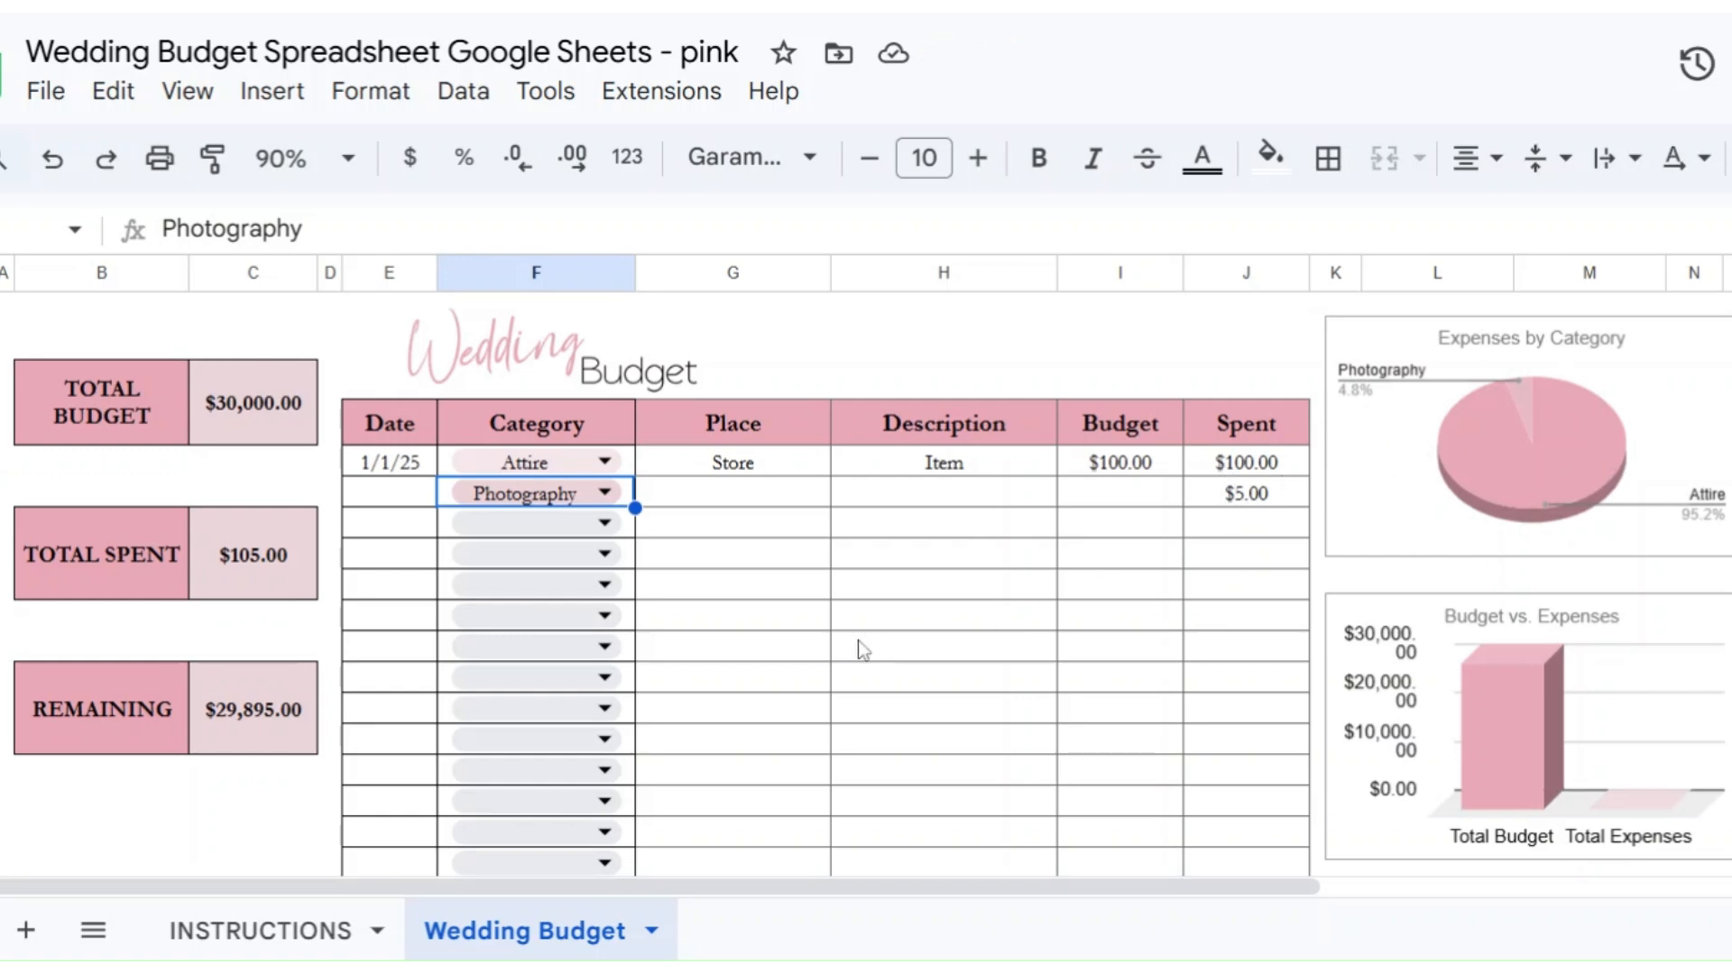
Step: Change the Attire row's date to 1/3/25 using the date picker
left_click(391, 519)
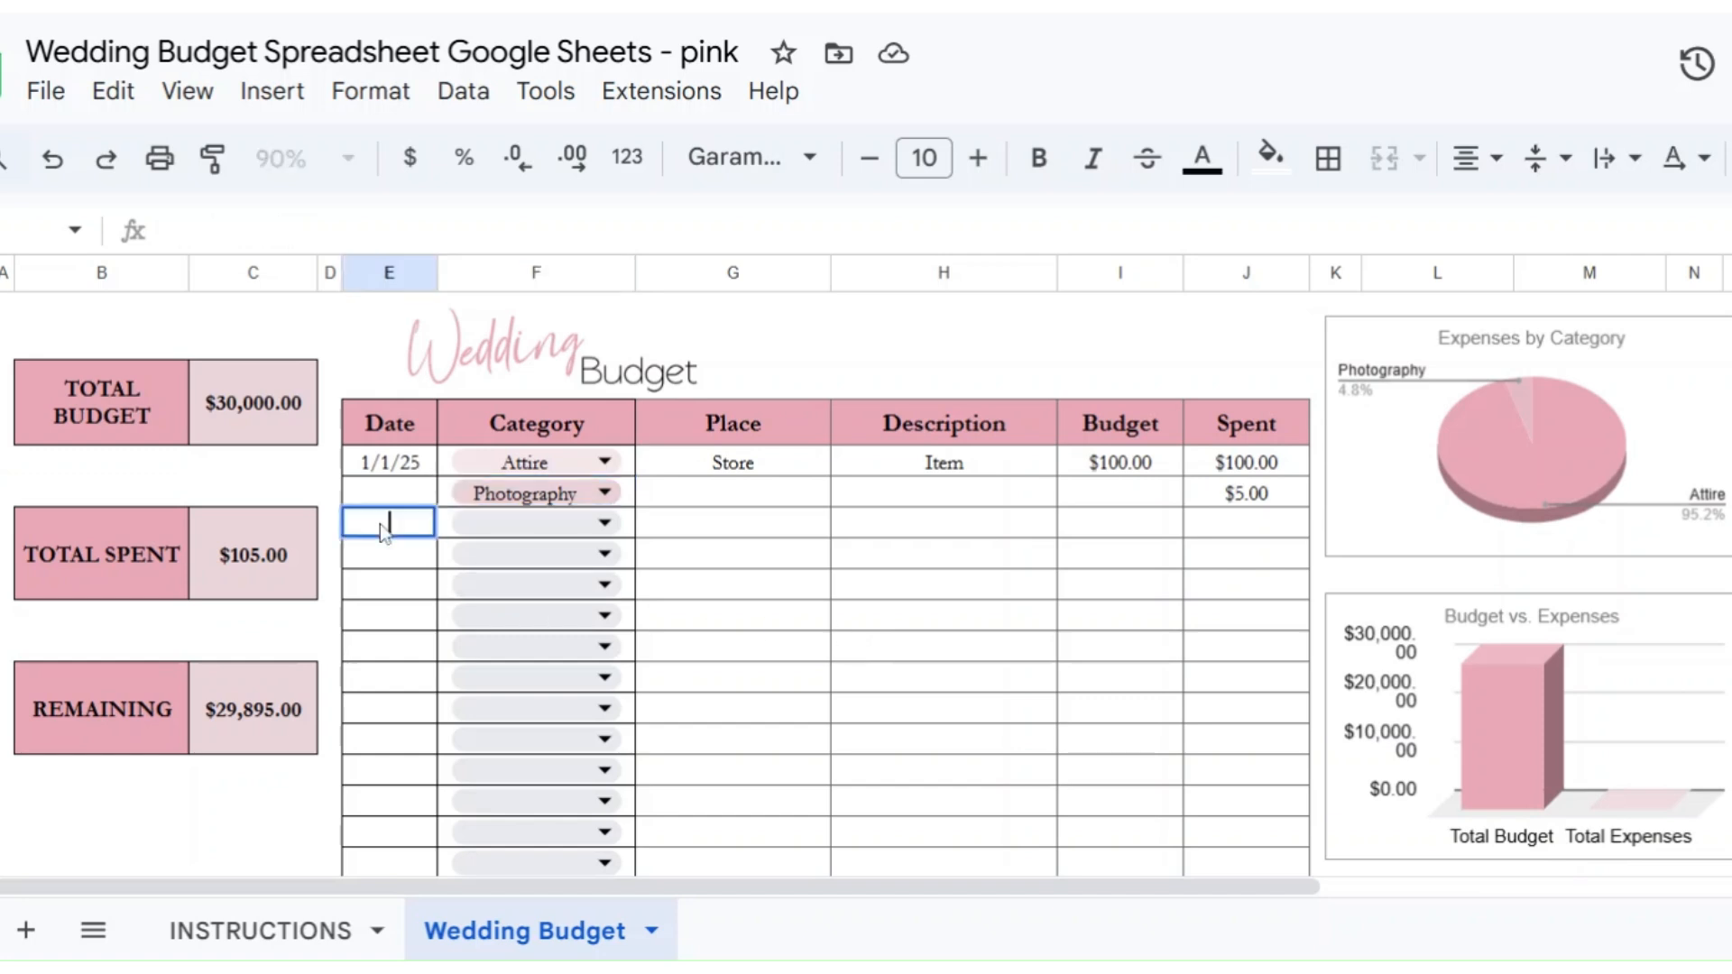
double_click(388, 478)
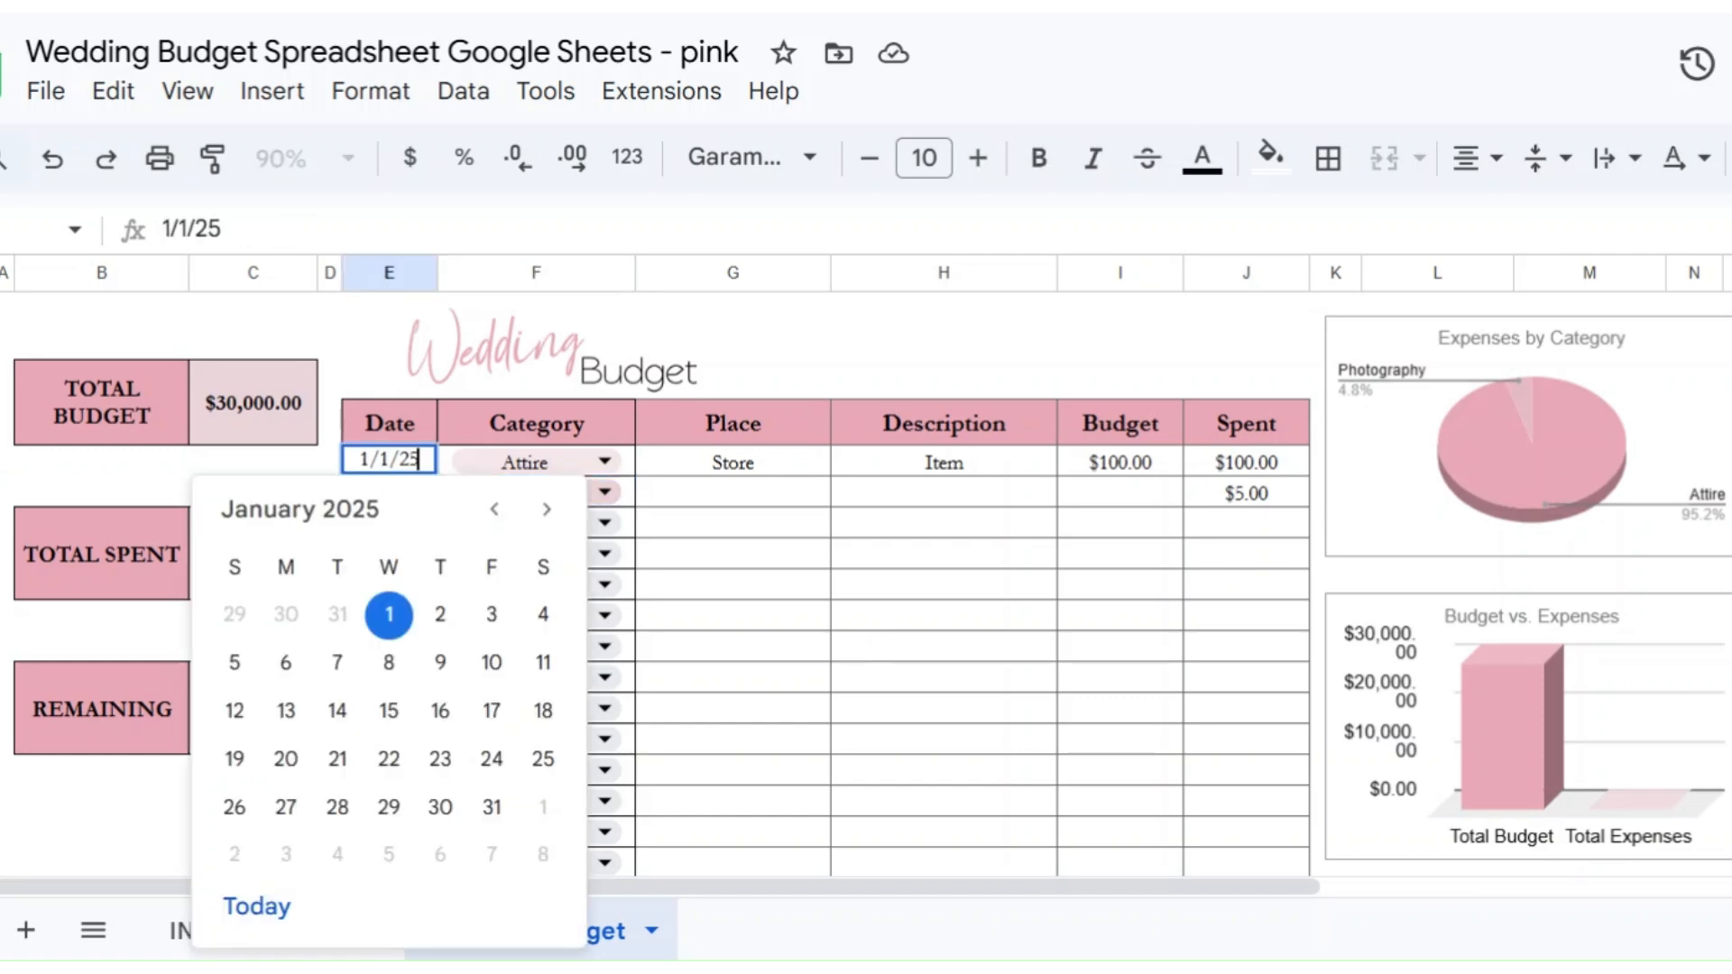
left_click(487, 616)
left_click(403, 495)
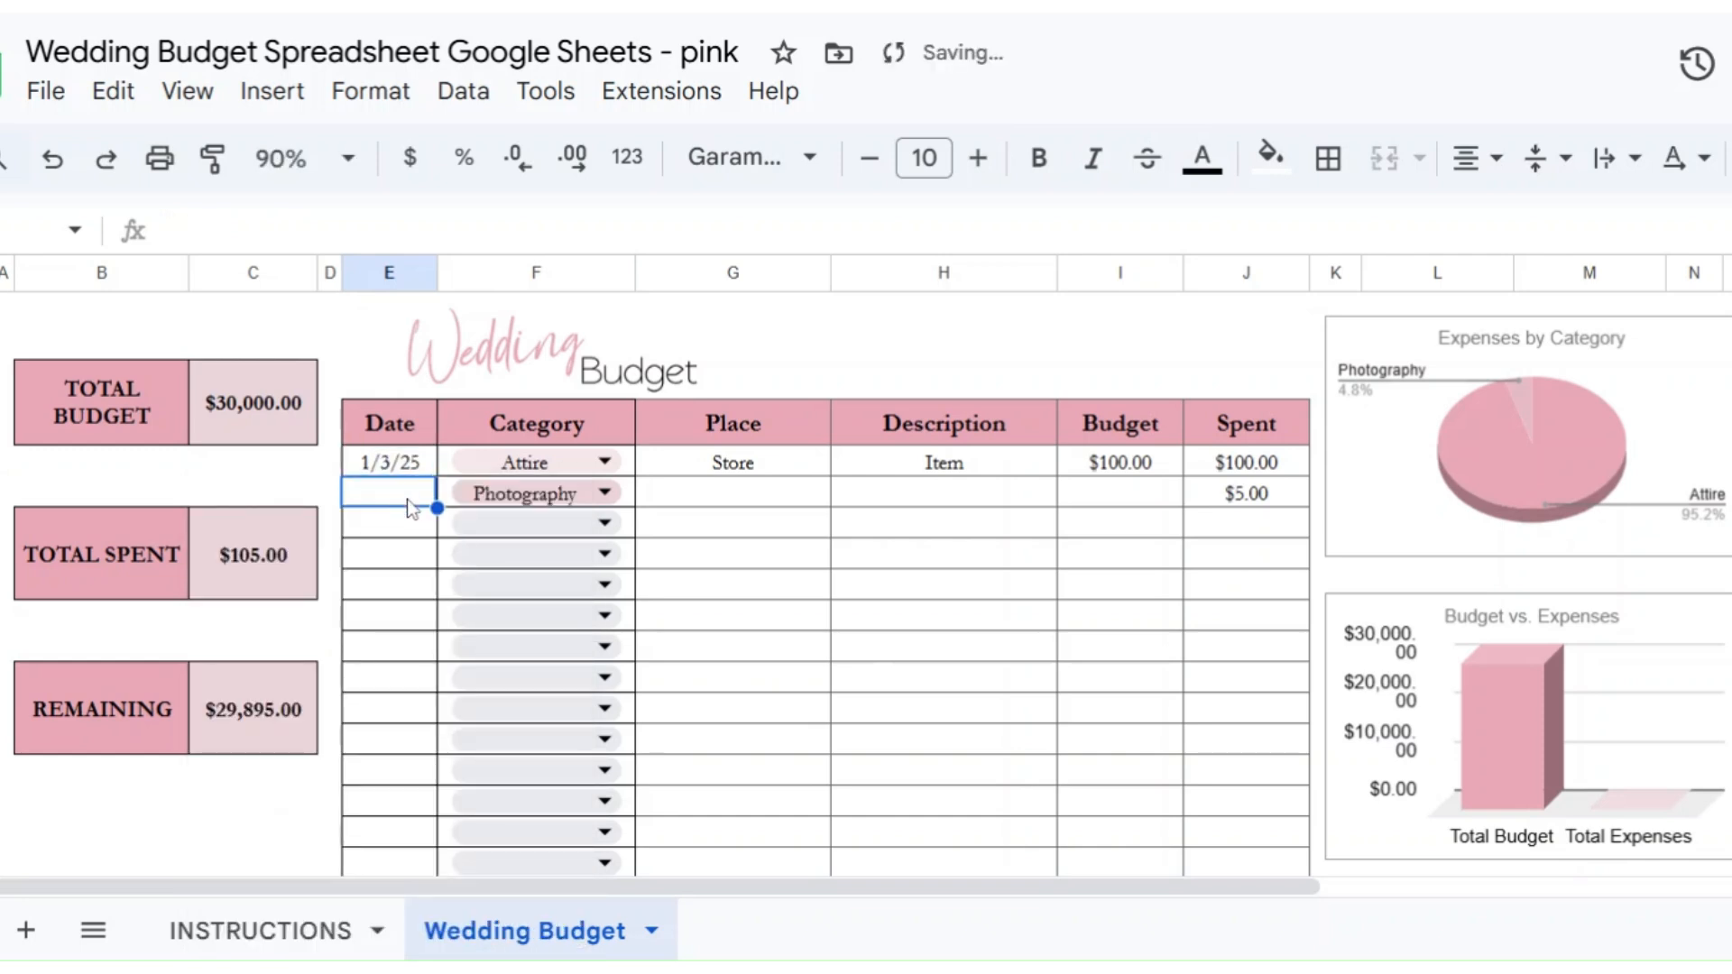